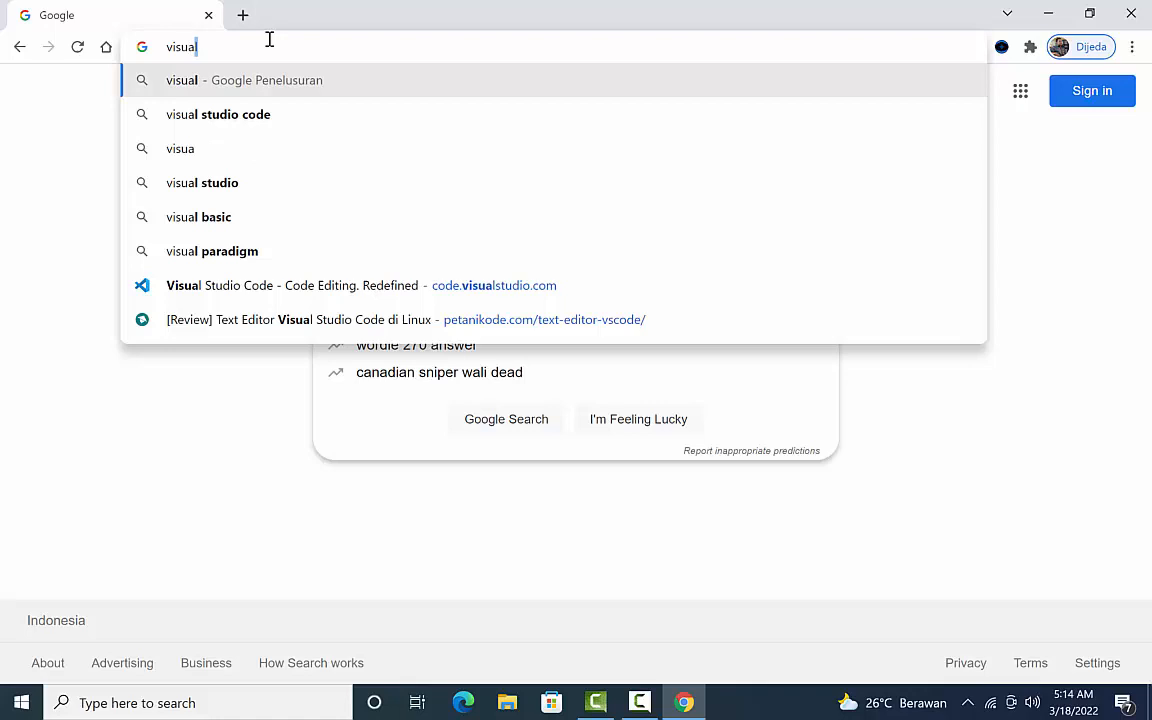
# Search the web for "visual studio code" and open the official code.visualstudio.com site
pyautogui.write('studi')
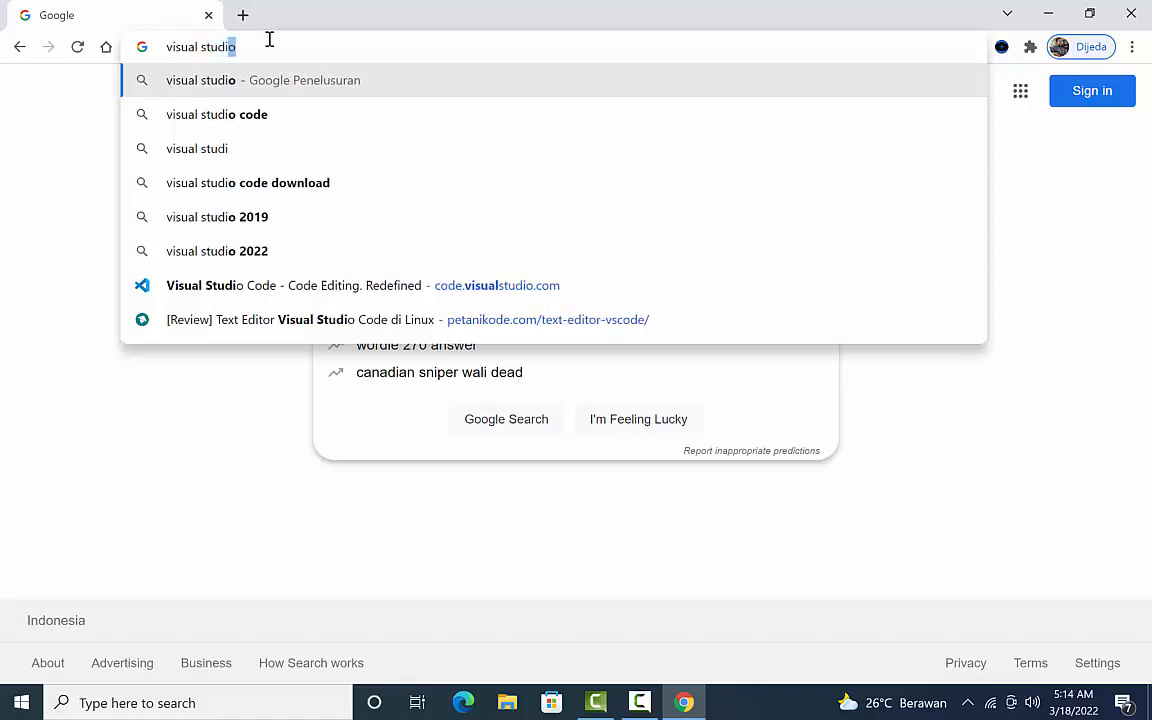
pyautogui.write('o co')
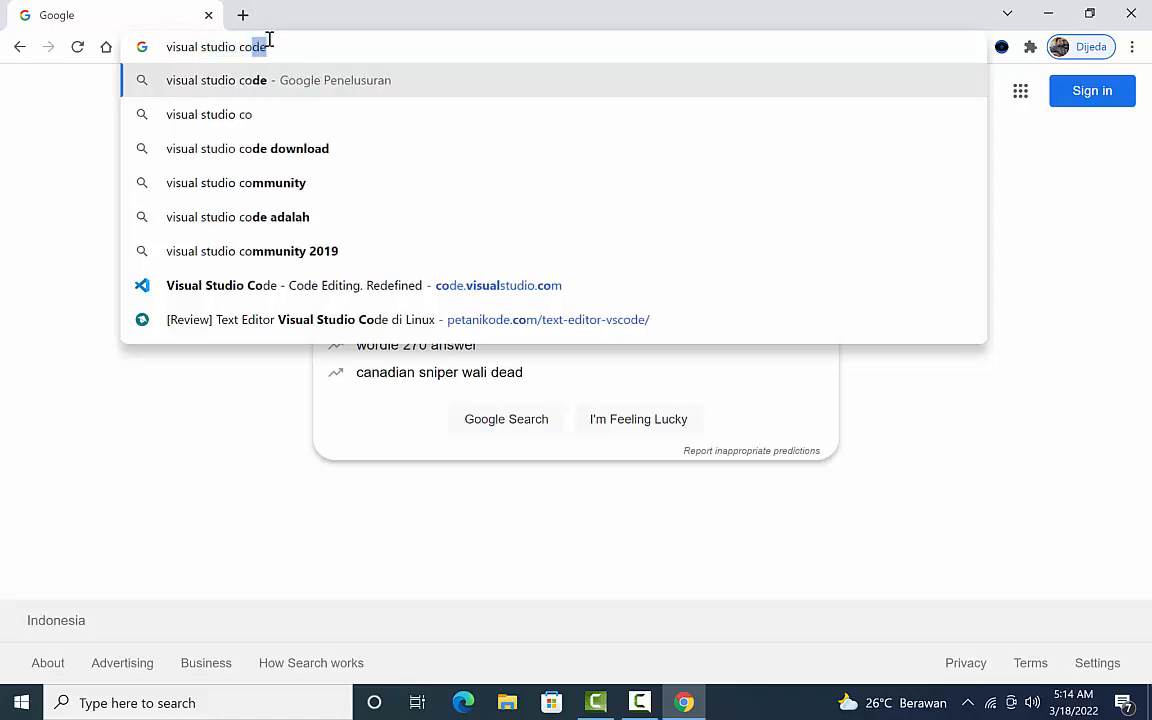
pyautogui.write('de')
pyautogui.press('Return')
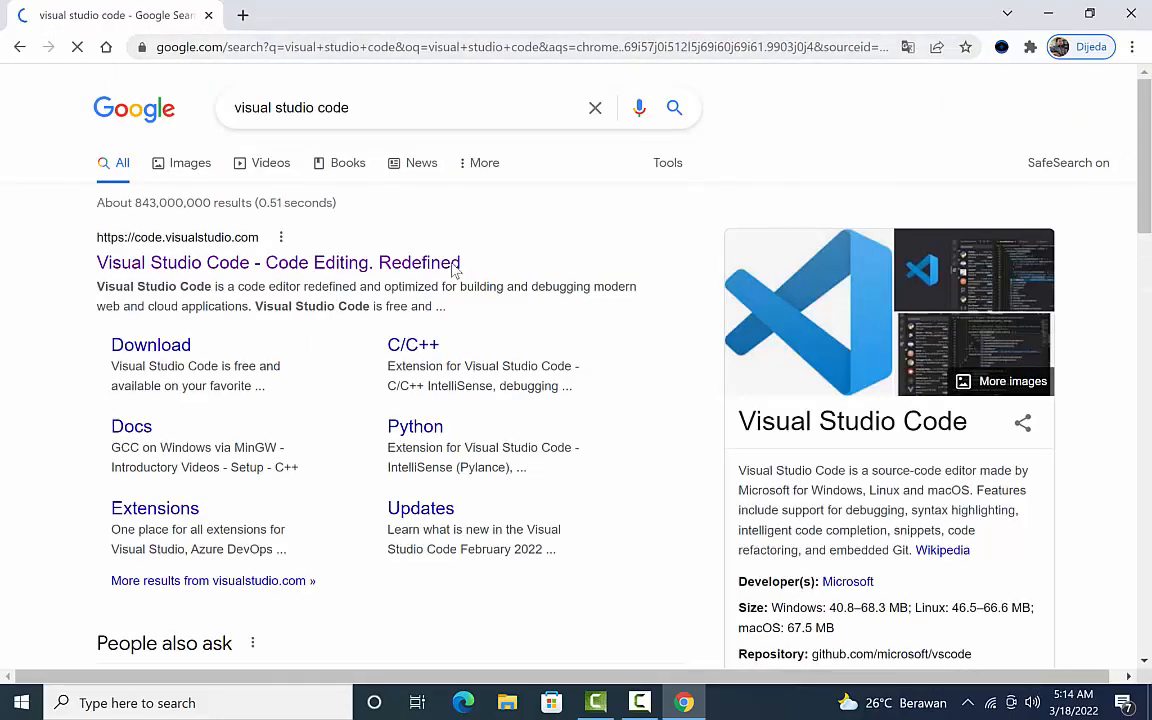
pyautogui.click(178, 271)
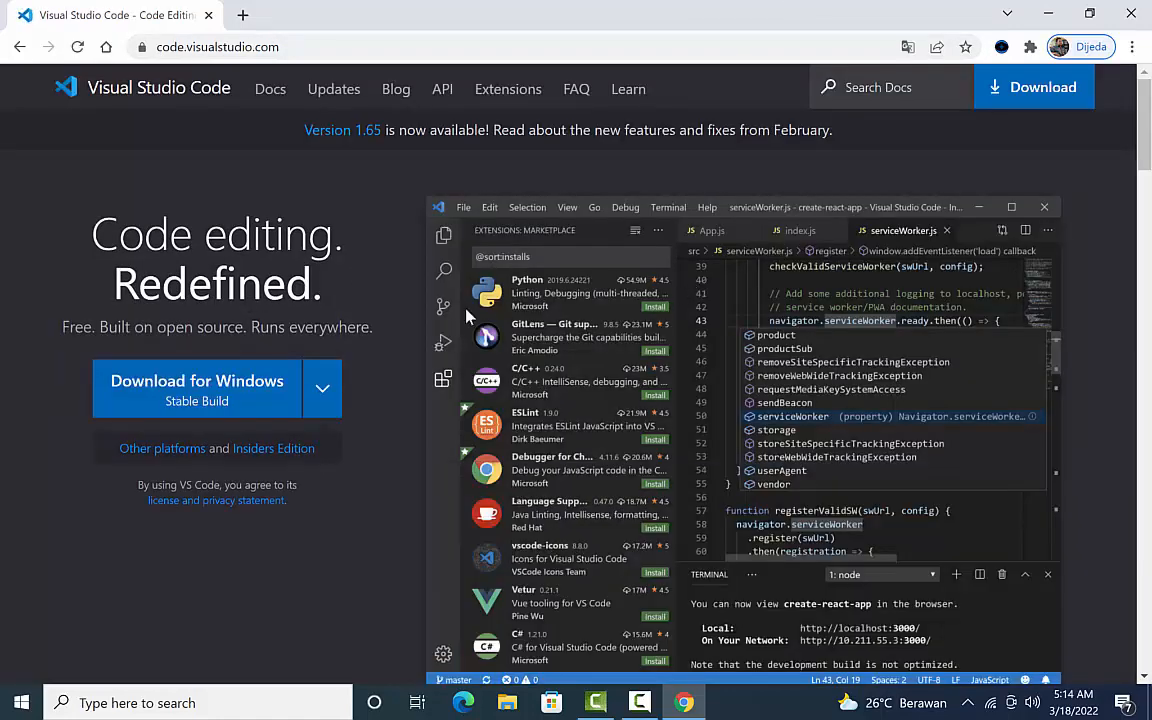
# Download the Windows Stable Build of Visual Studio Code and run the downloaded installer
pyautogui.click(235, 395)
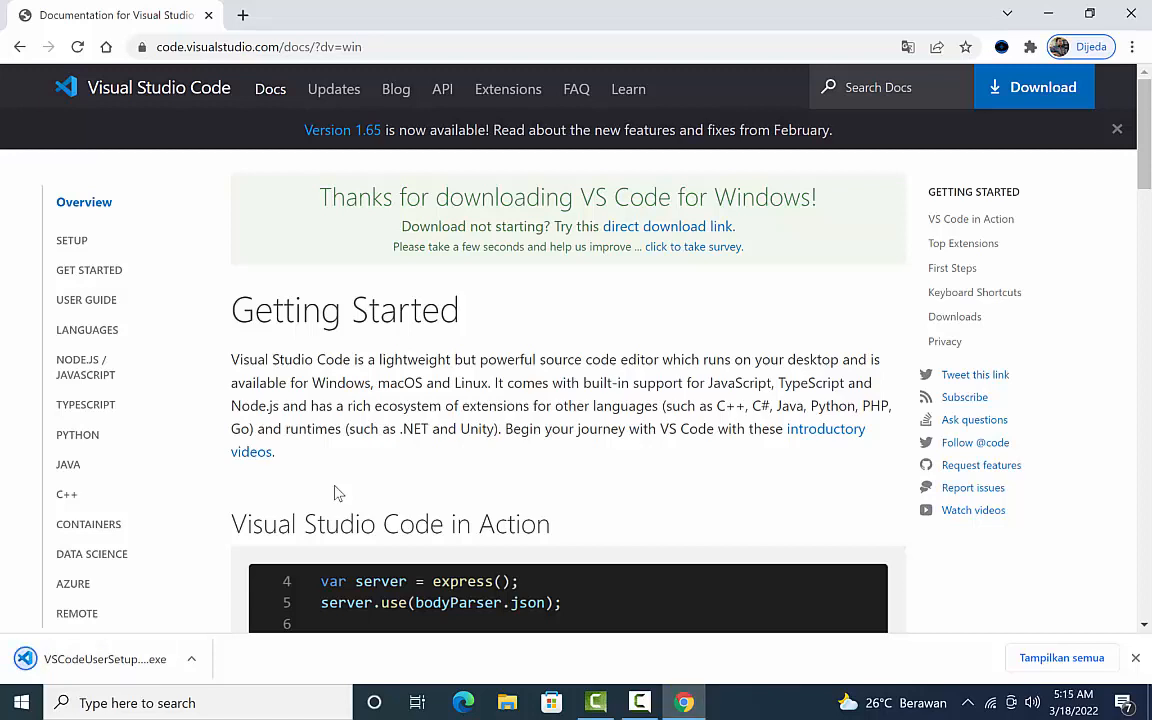
pyautogui.click(32, 663)
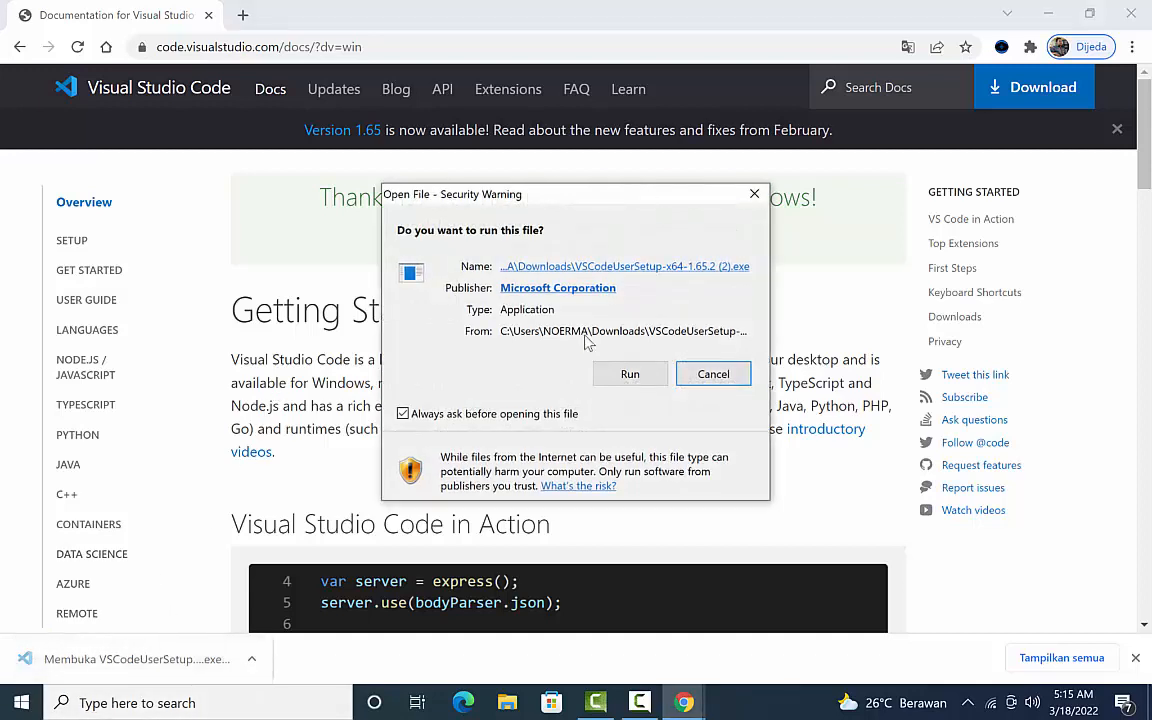
pyautogui.click(624, 373)
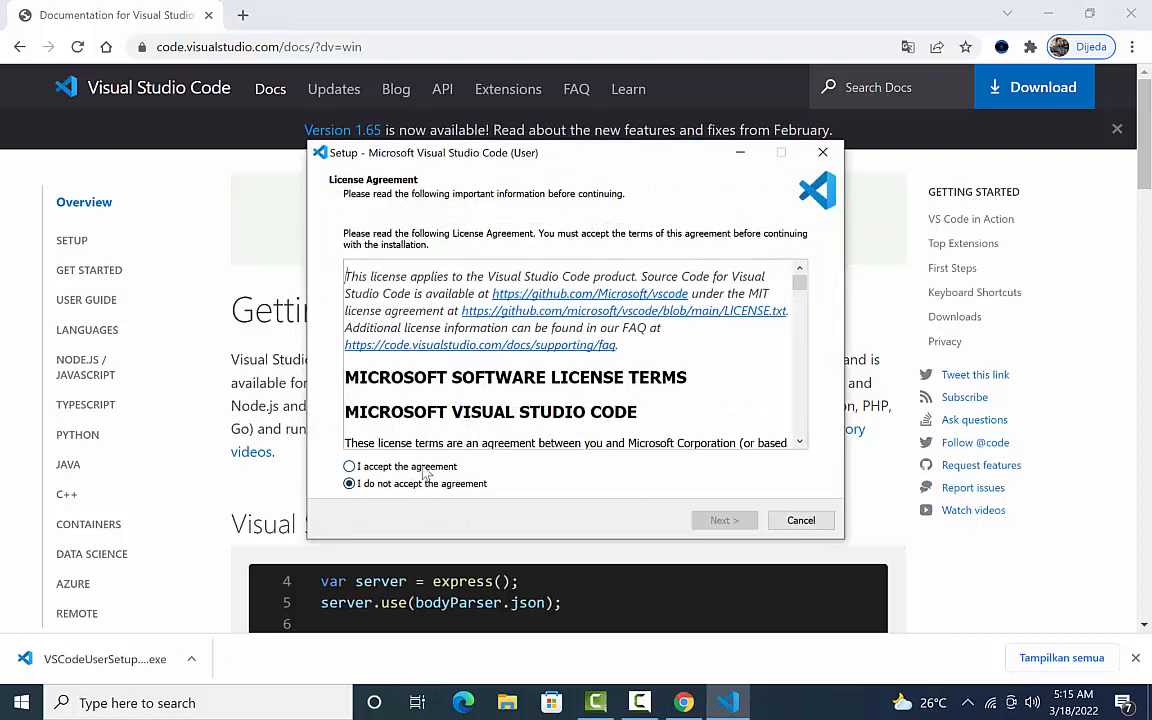
# Accept the license agreement and keep the default destination location and Start Menu folder
pyautogui.click(426, 470)
pyautogui.click(723, 520)
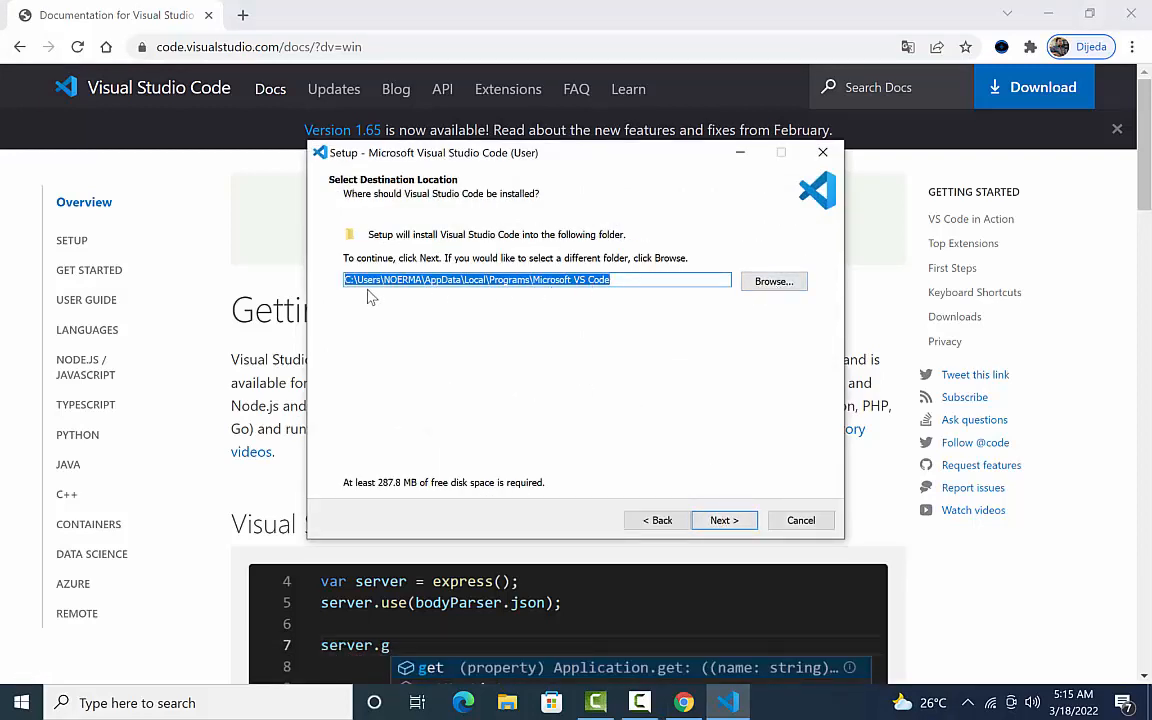
pyautogui.click(724, 520)
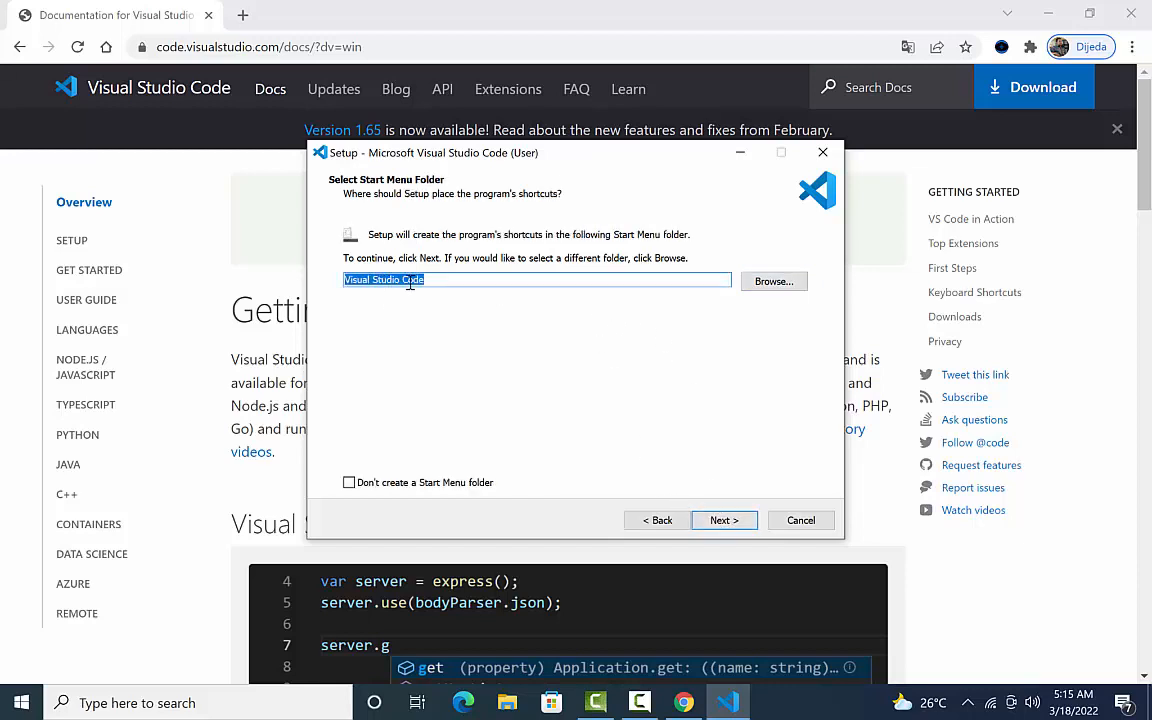
pyautogui.click(742, 526)
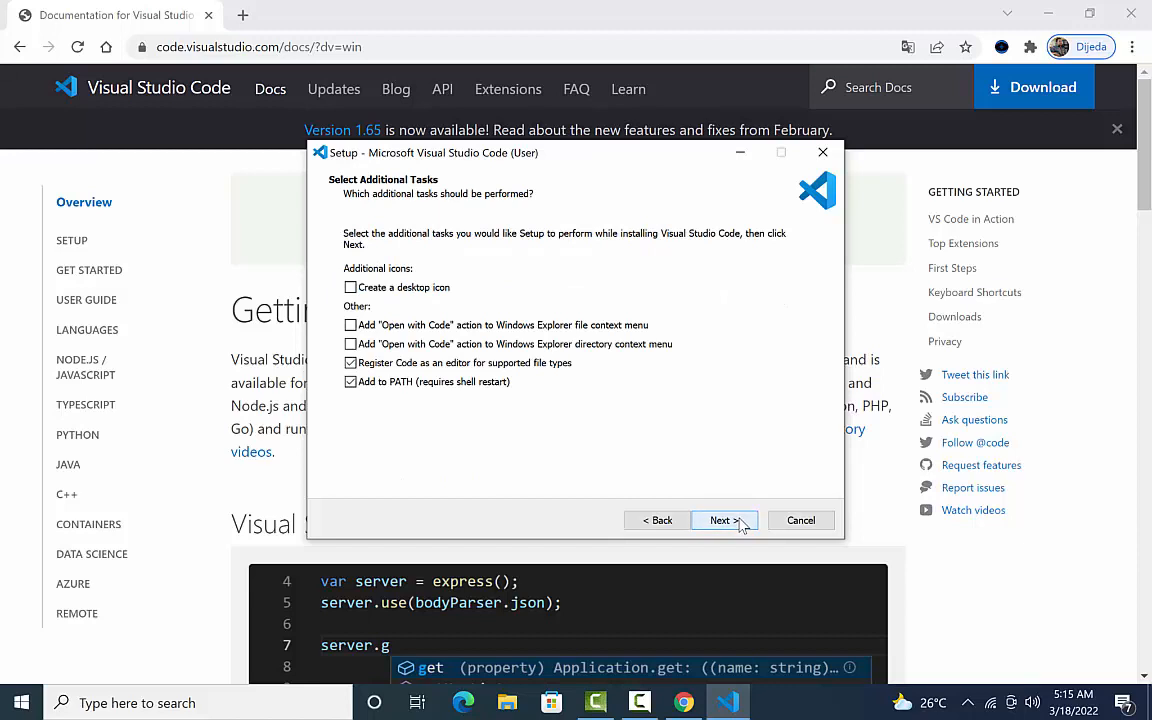
# Install Visual Studio Code with a desktop icon, then finish setup by launching it and maximize its window
pyautogui.click(350, 287)
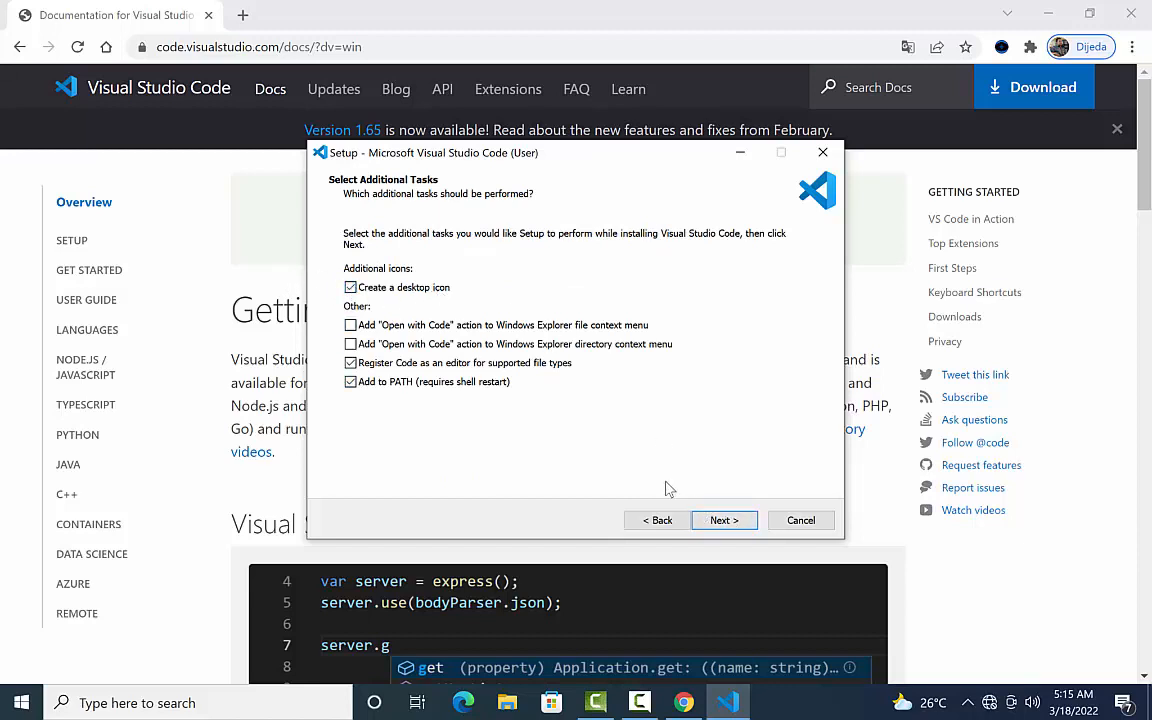
pyautogui.click(724, 520)
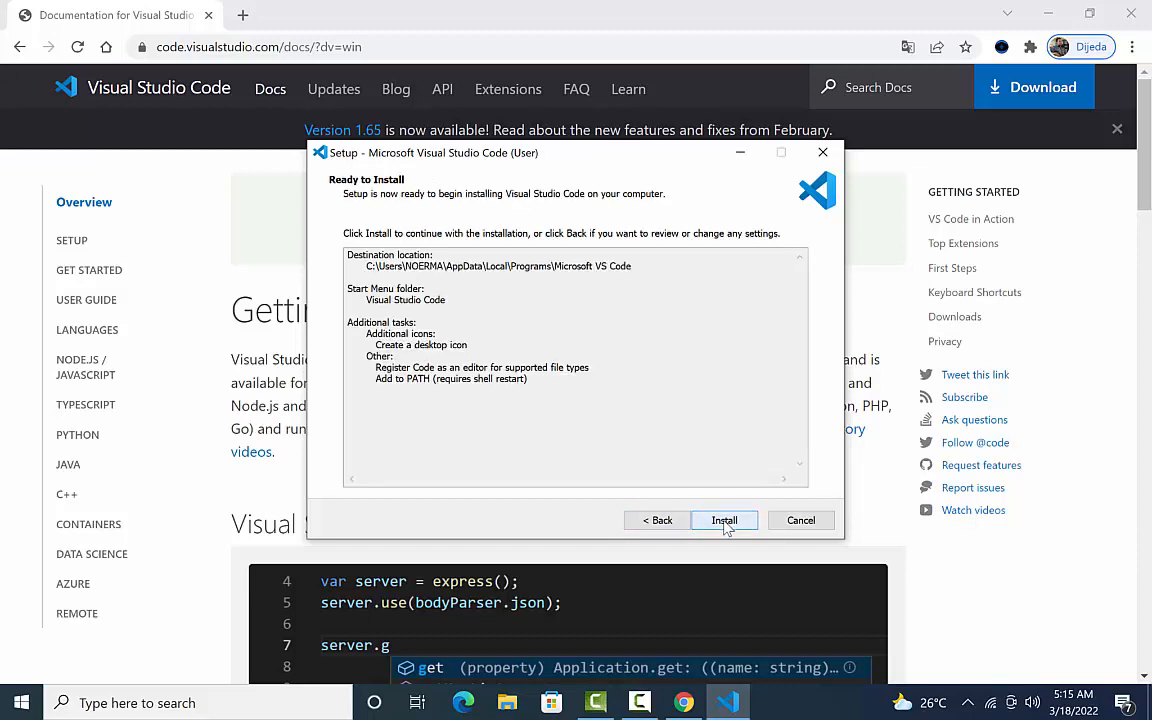
pyautogui.click(724, 520)
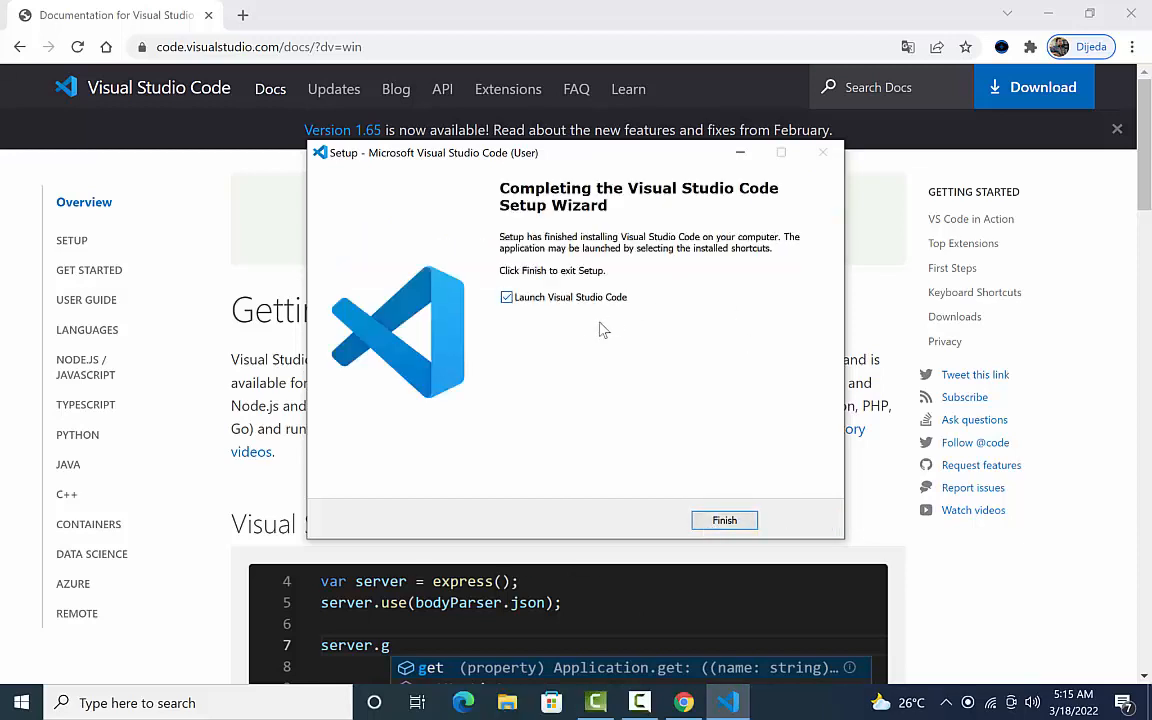
pyautogui.click(717, 522)
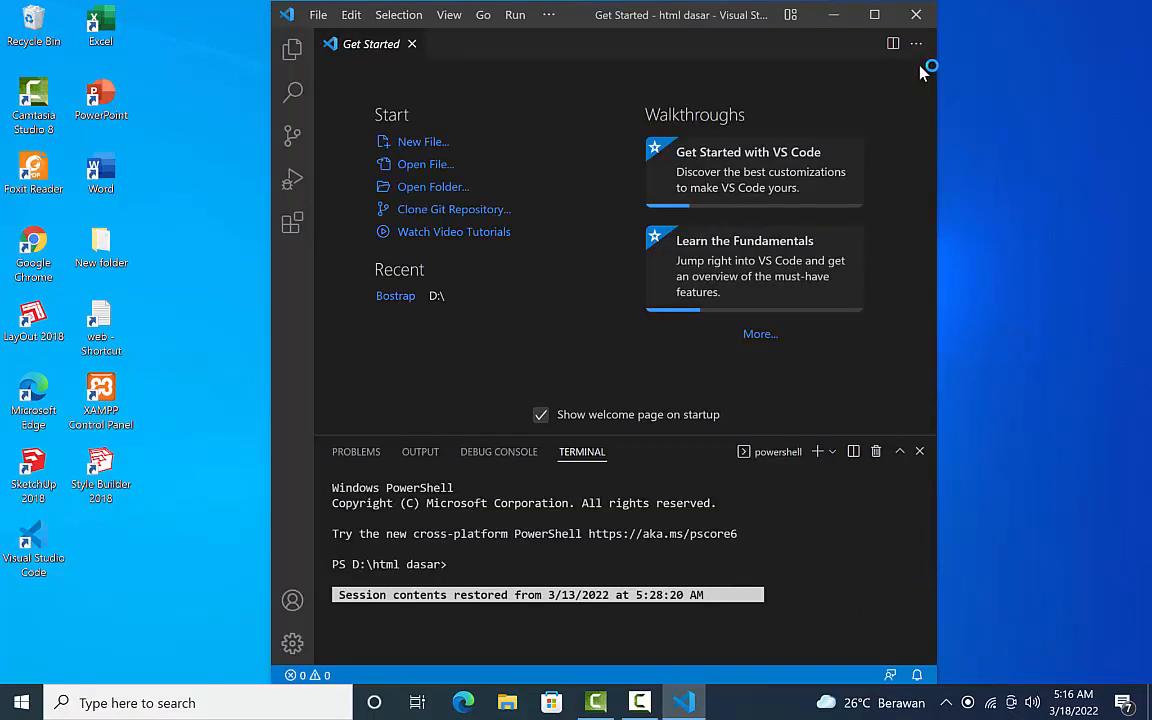
pyautogui.click(875, 15)
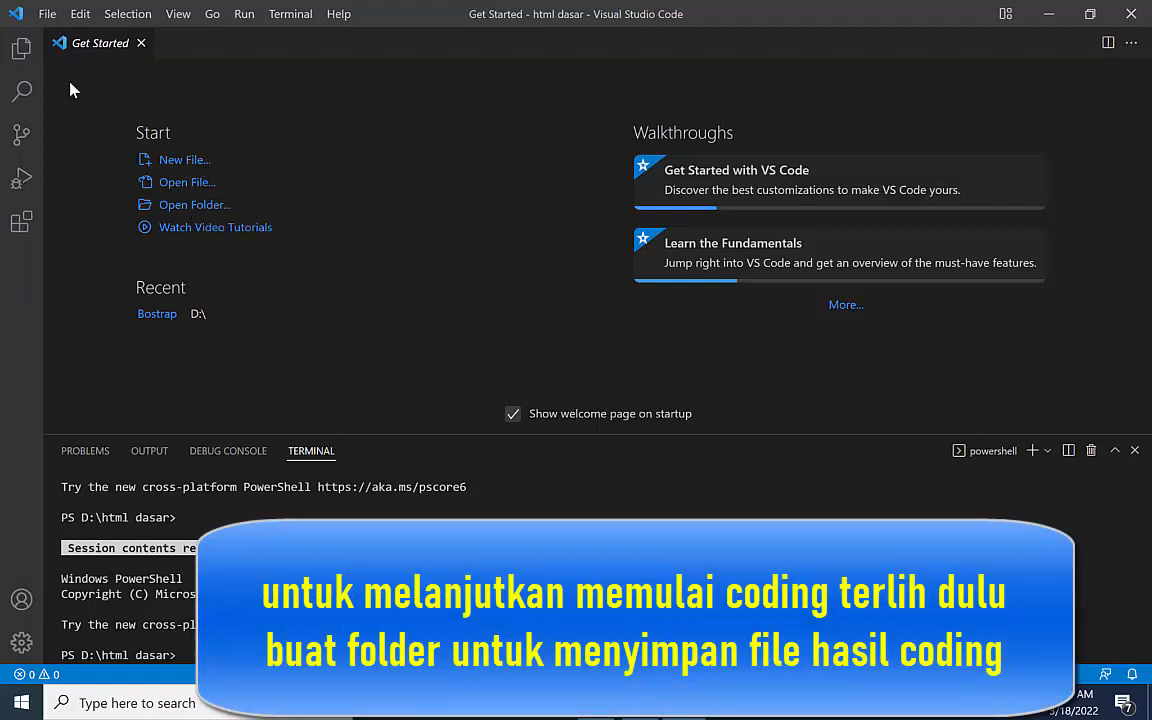
# Start opening a folder and browse through This PC to Local Disk (D:)
pyautogui.click(47, 16)
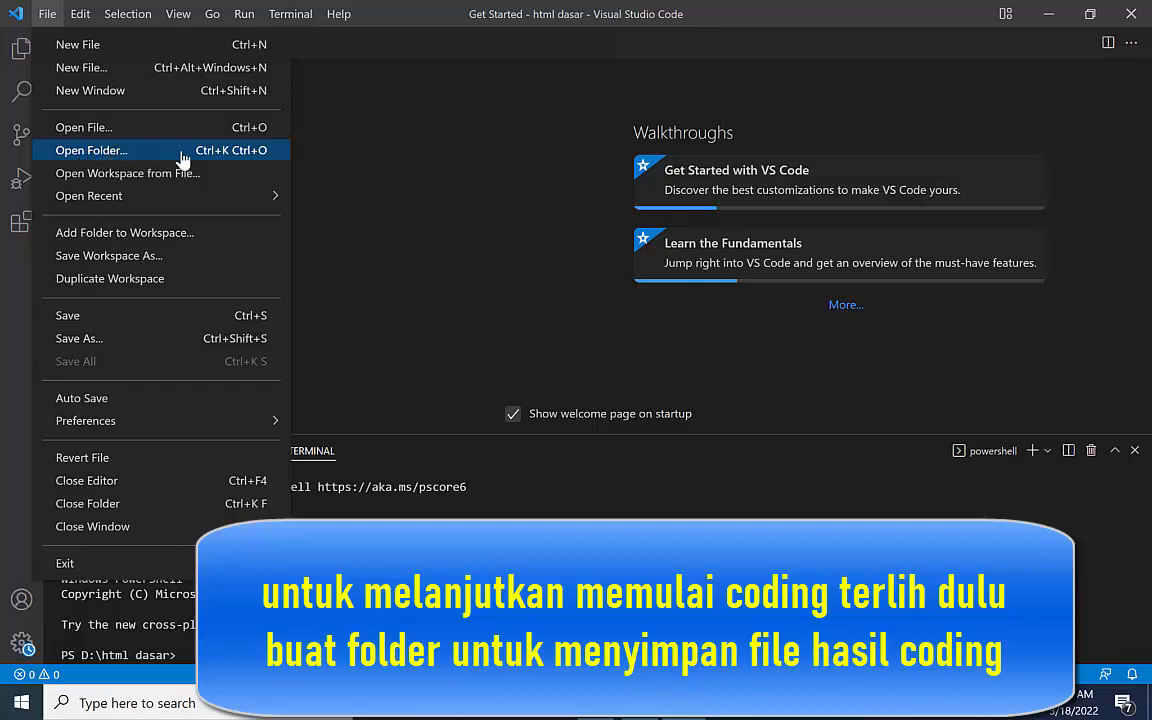
pyautogui.click(398, 134)
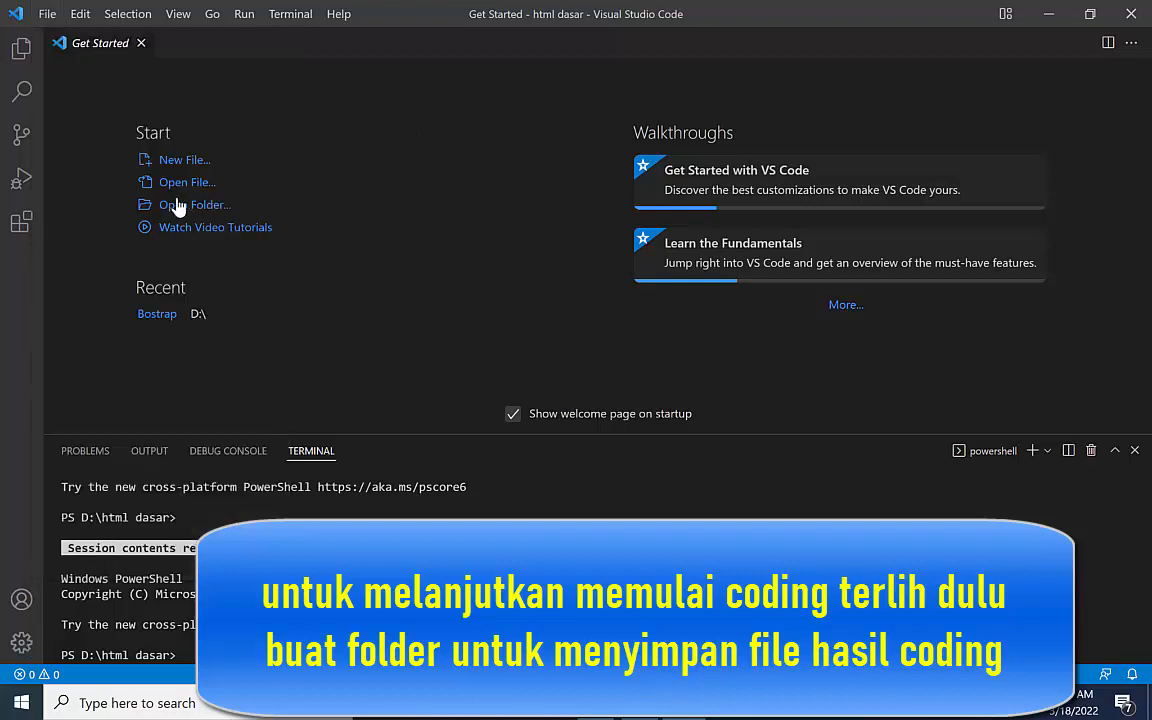
pyautogui.click(47, 14)
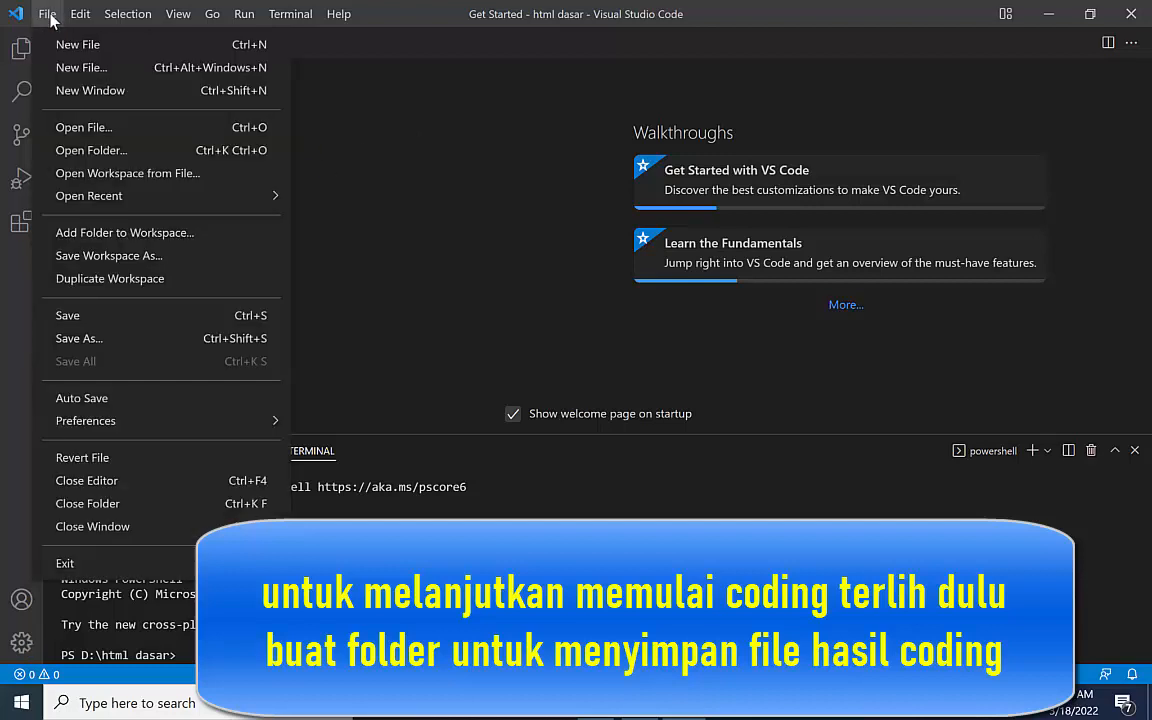
pyautogui.click(93, 153)
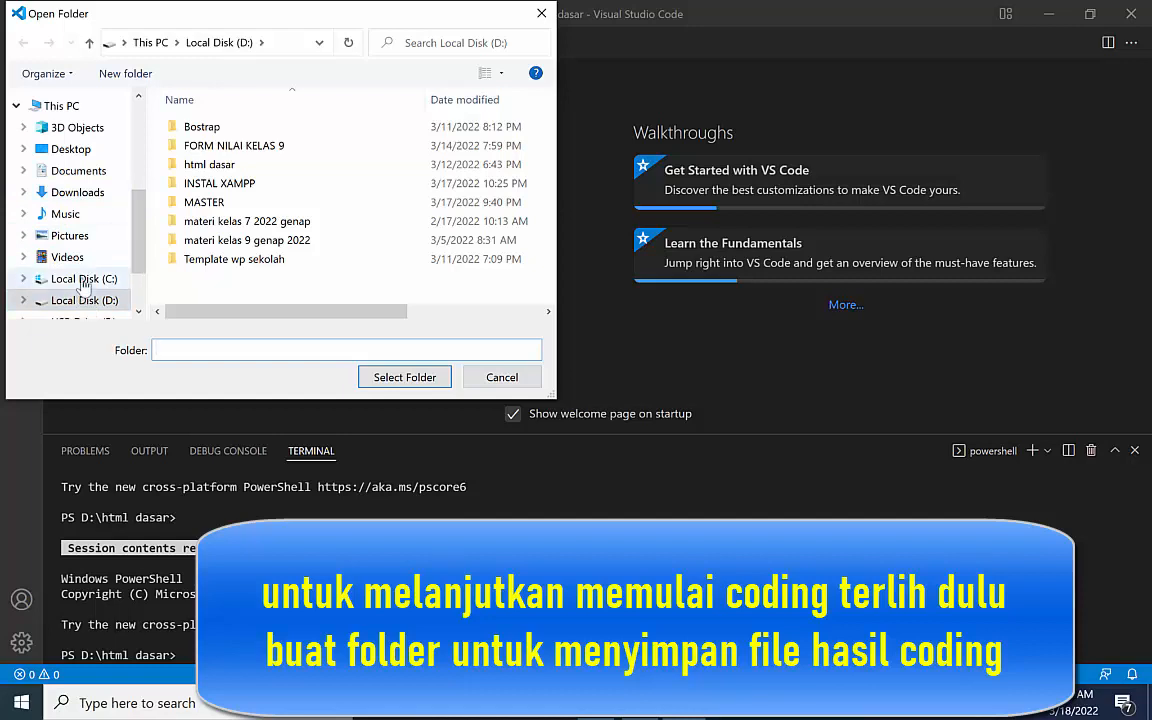
pyautogui.click(58, 106)
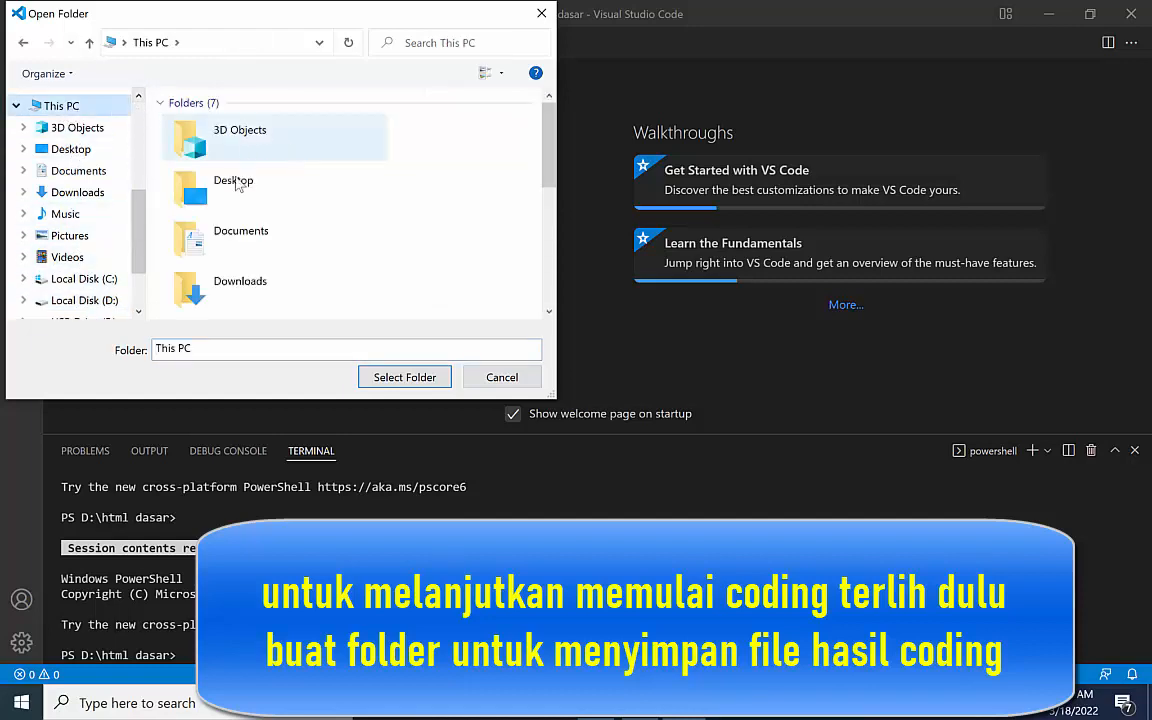
pyautogui.scroll(-3, 237, 183)
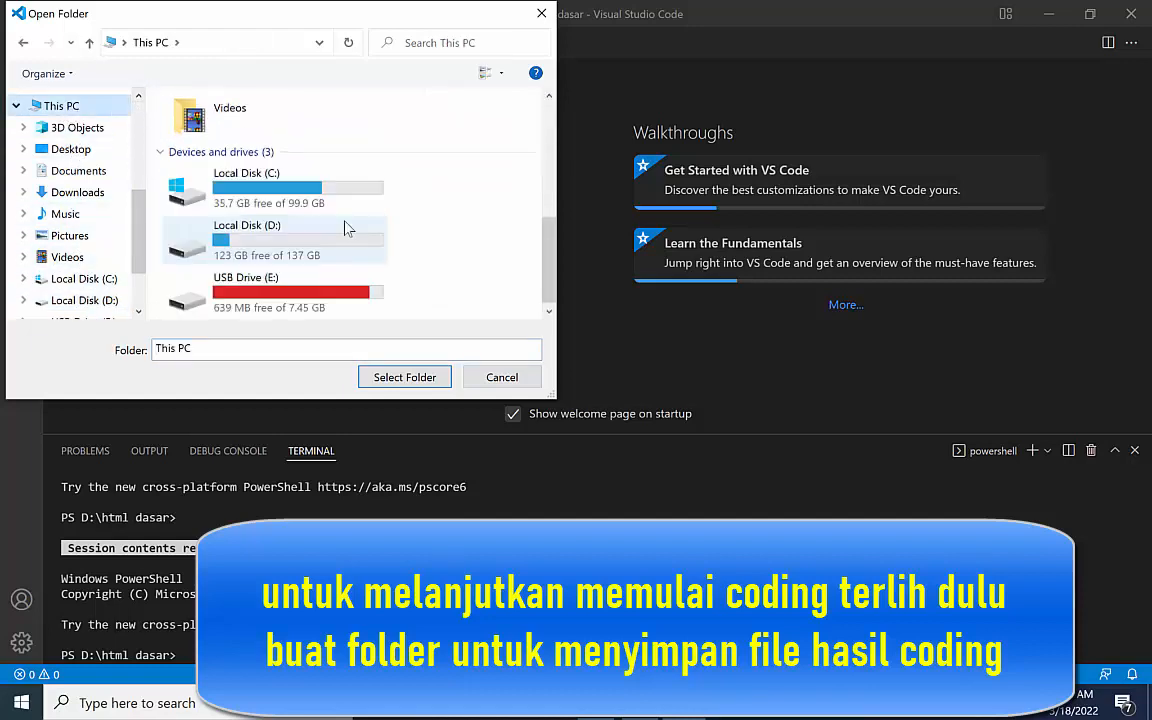
pyautogui.doubleClick(250, 240)
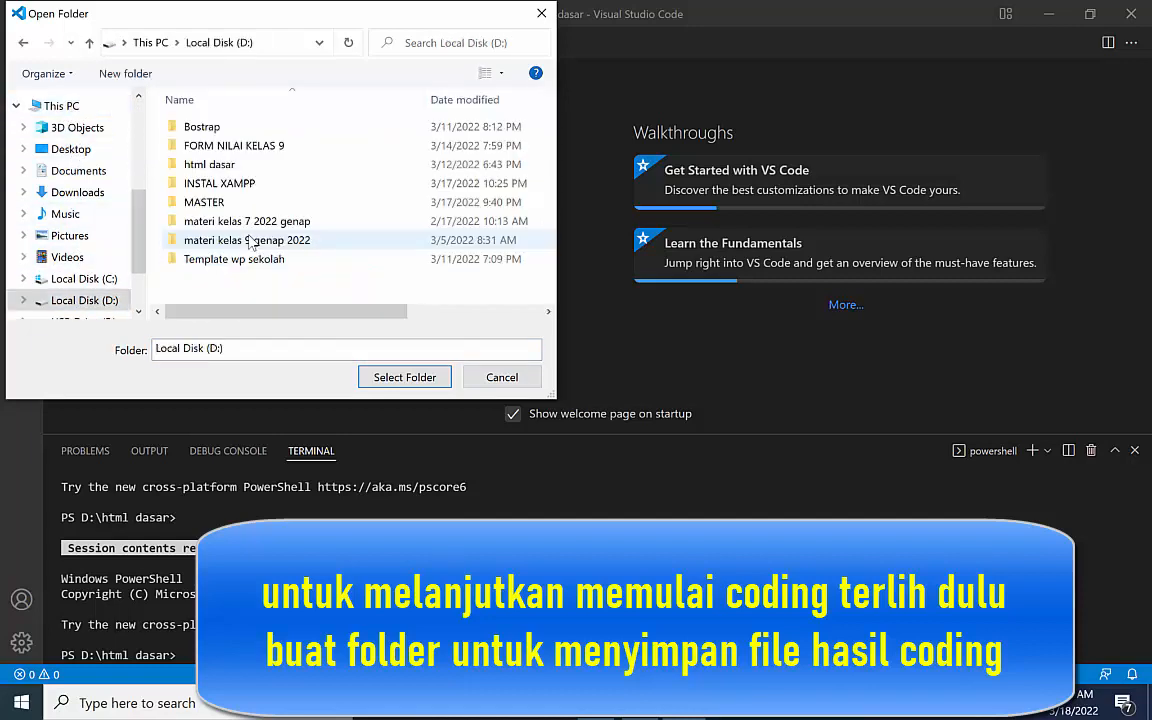
# Create a folder named "Belajar Coding" on Local Disk (D:) and open it as a trusted workspace
pyautogui.click(143, 80)
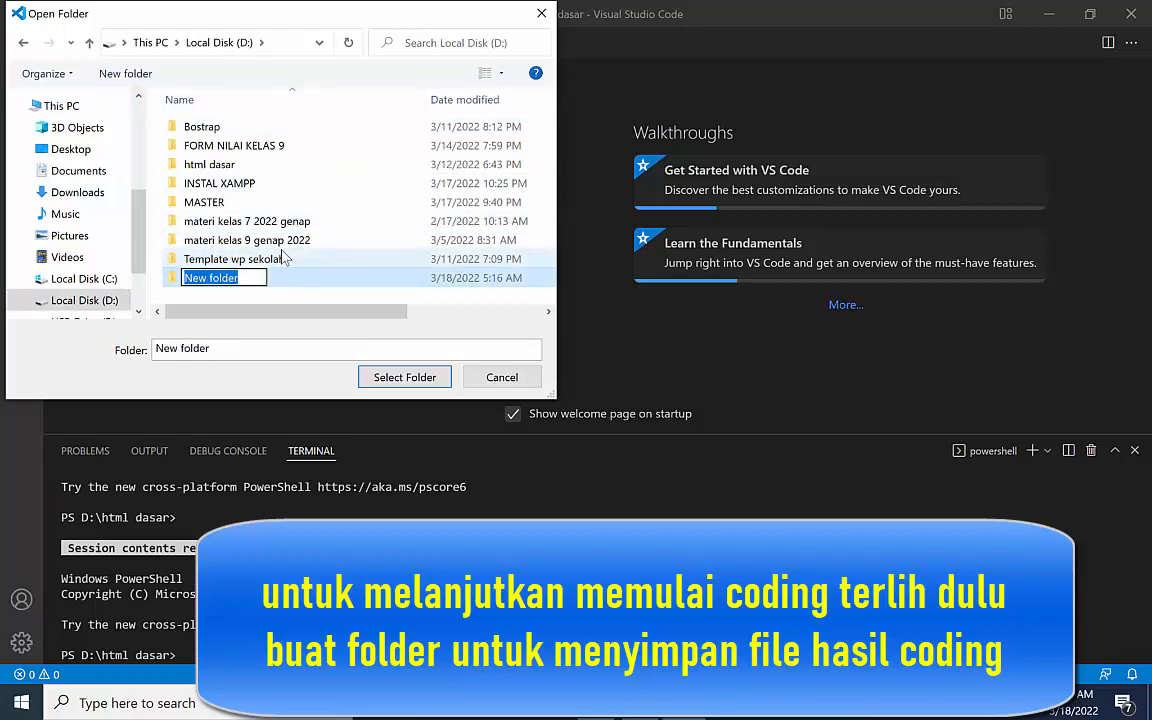
pyautogui.write('B')
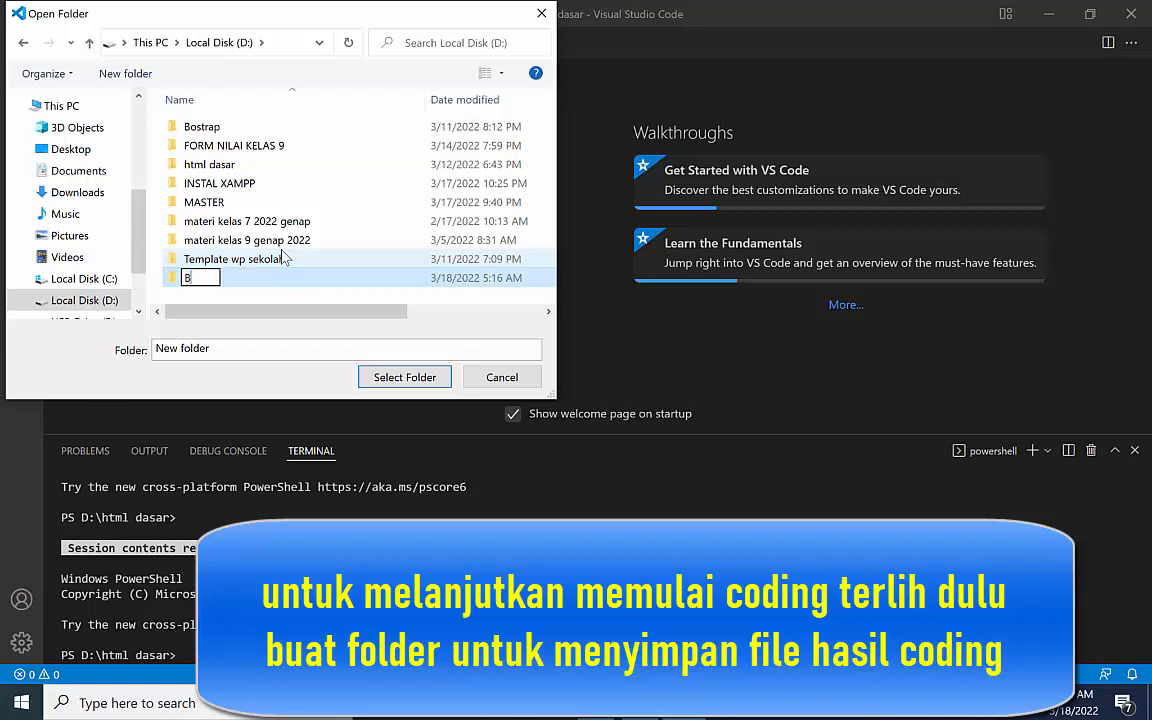
pyautogui.write('elajar')
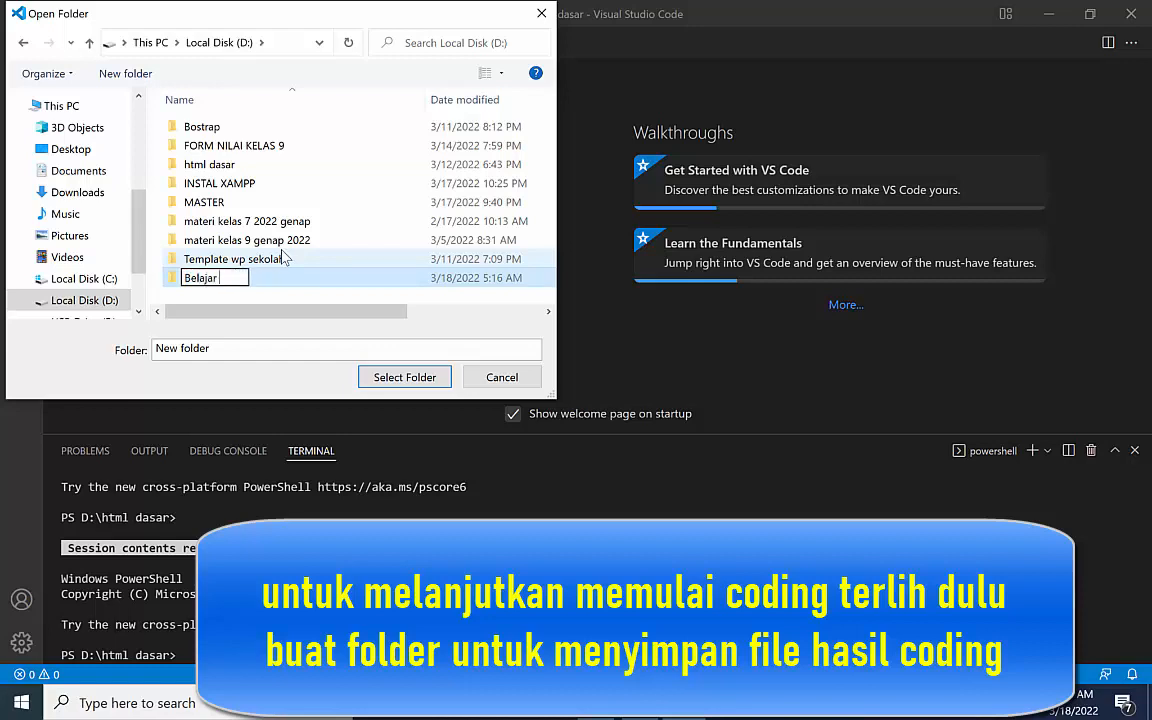
pyautogui.write(' Coding')
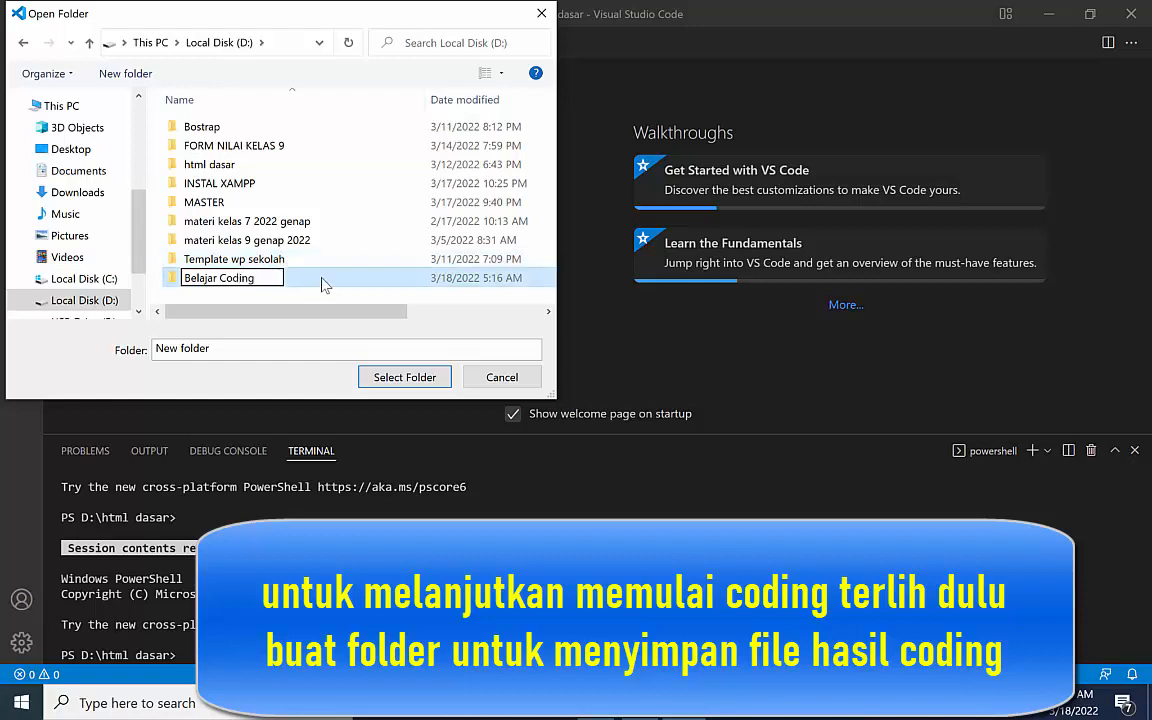
pyautogui.press('Return')
pyautogui.click(400, 377)
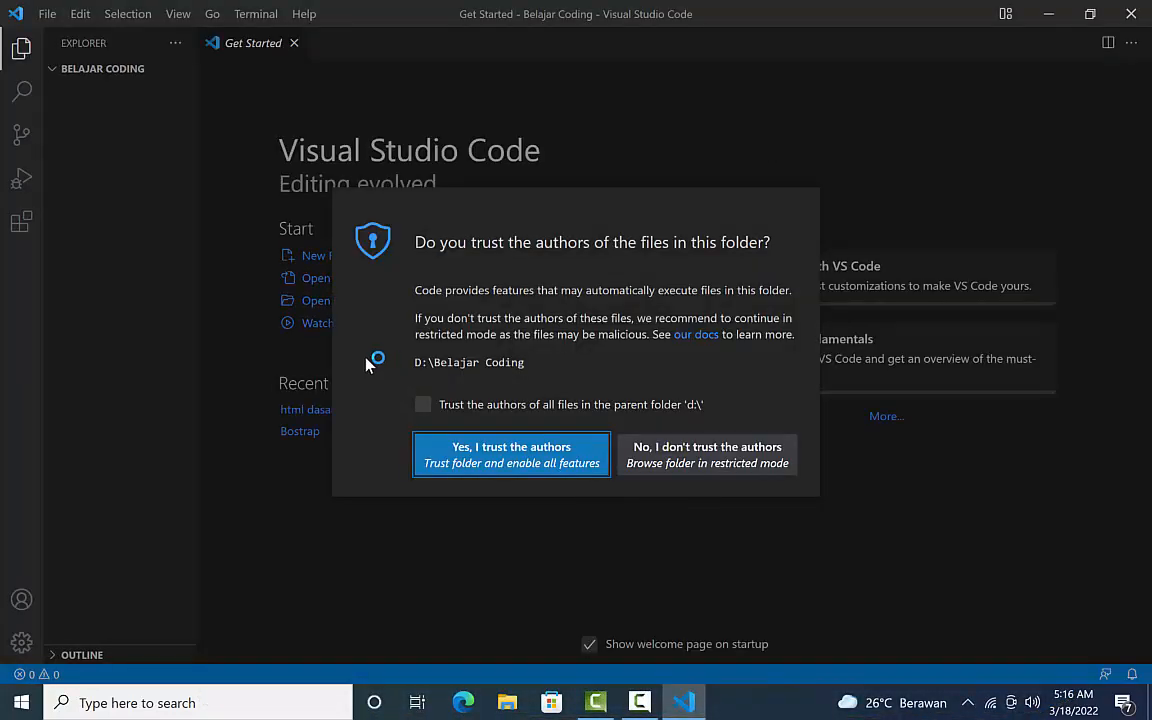
pyautogui.click(490, 462)
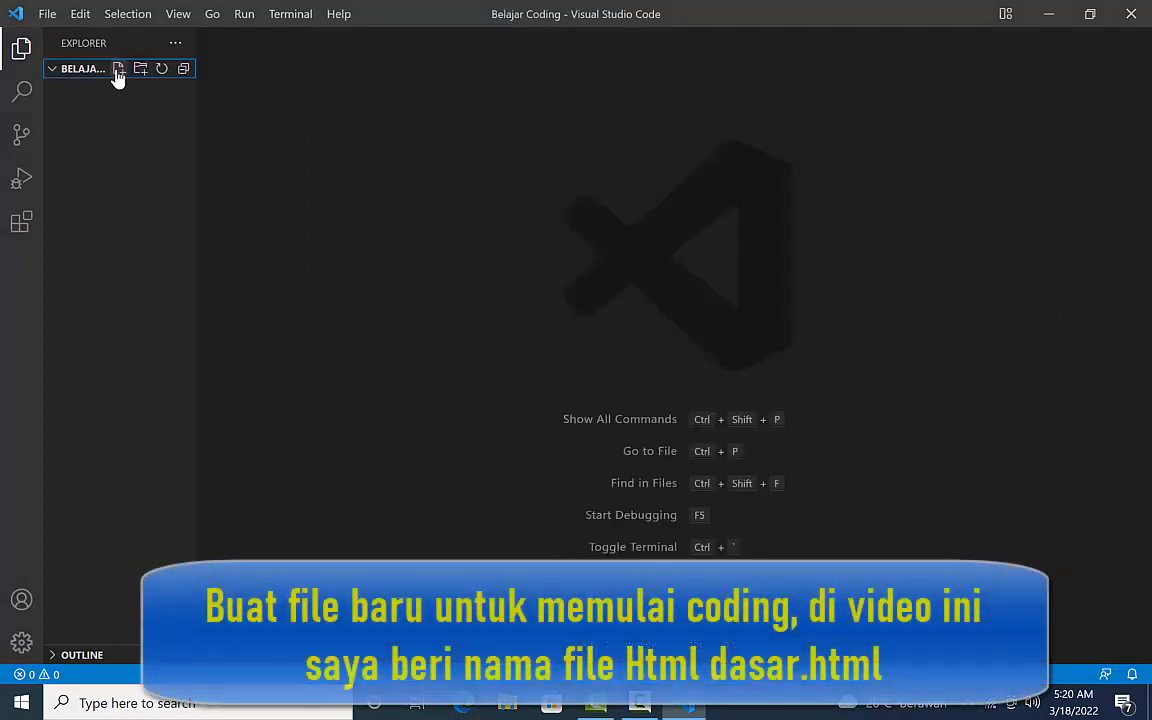
# Create a new file named "Html dasar..html" in the Belajar Coding folder
pyautogui.click(119, 70)
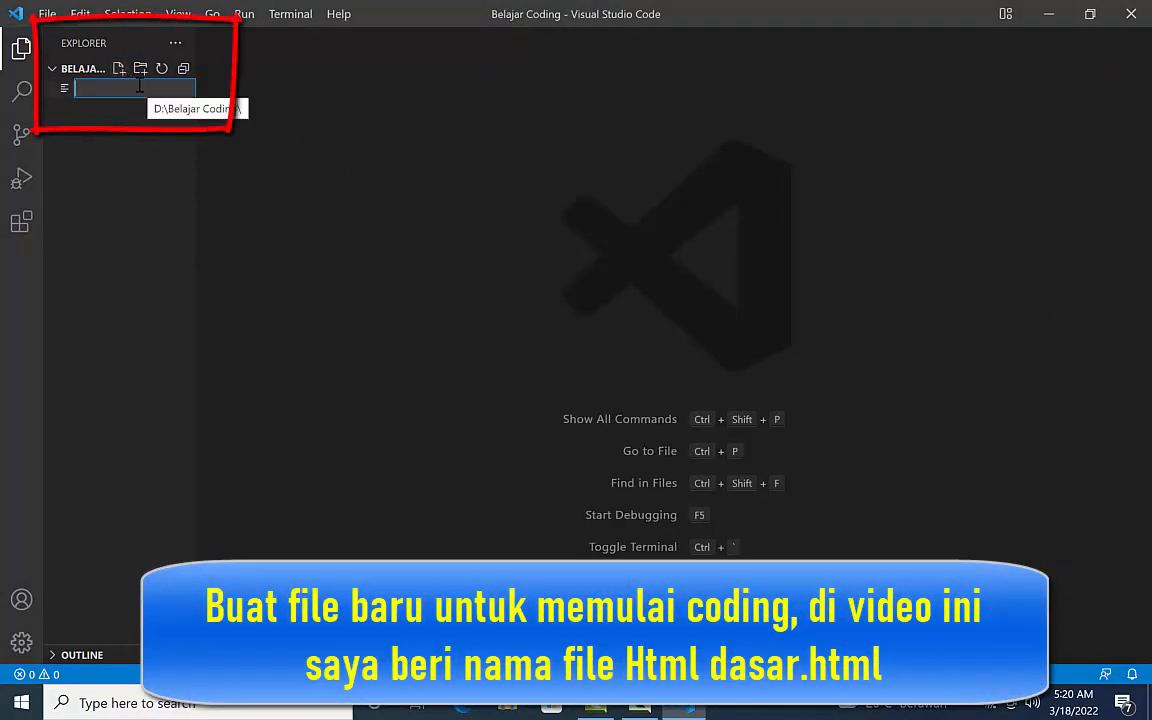
pyautogui.write('Ht')
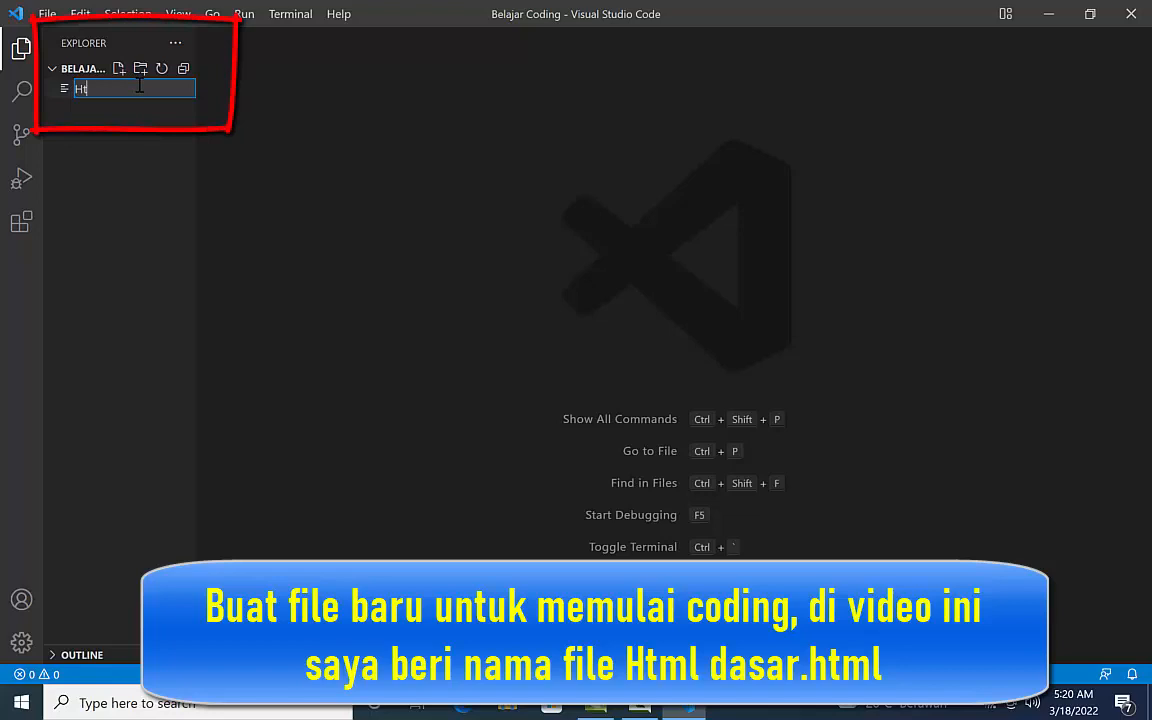
pyautogui.write('ml dasar.h')
pyautogui.press('BackSpace')
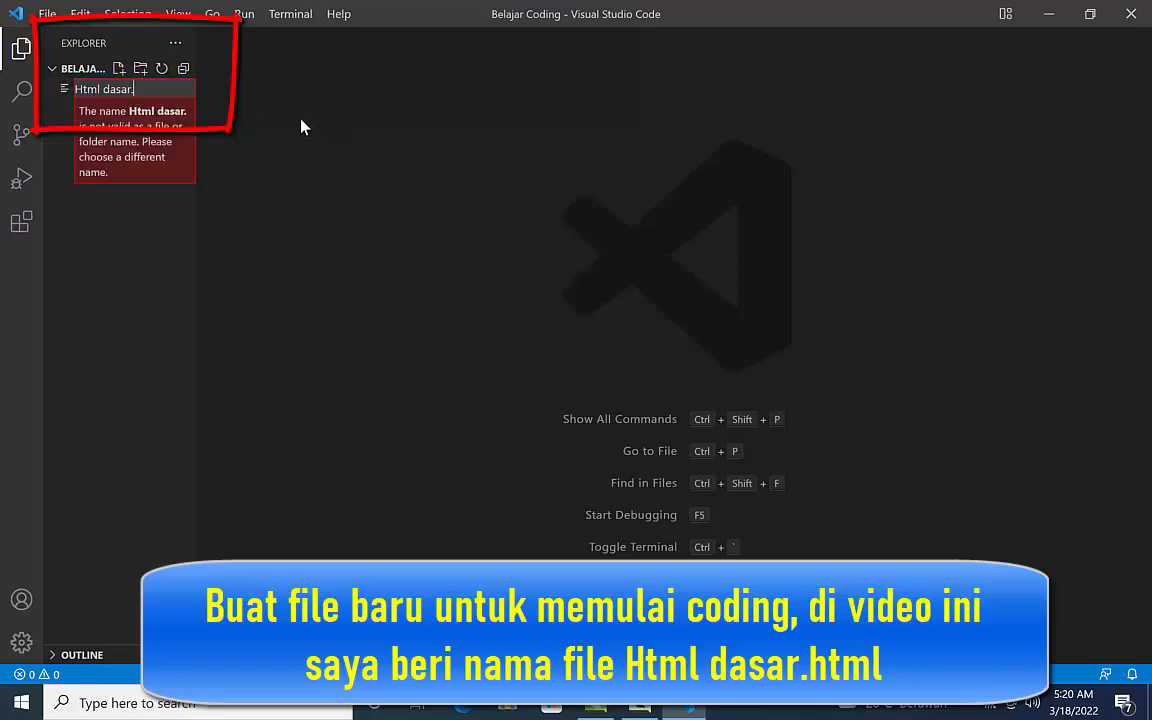
pyautogui.write('.htm')
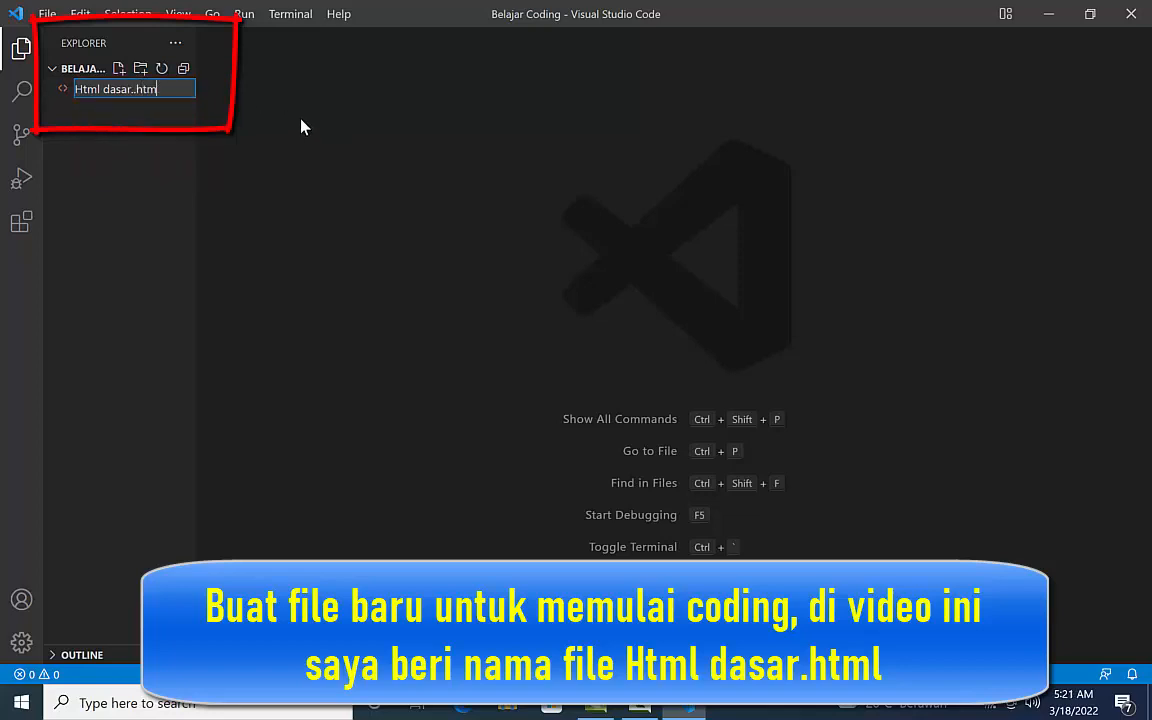
pyautogui.write('l')
pyautogui.press('Return')
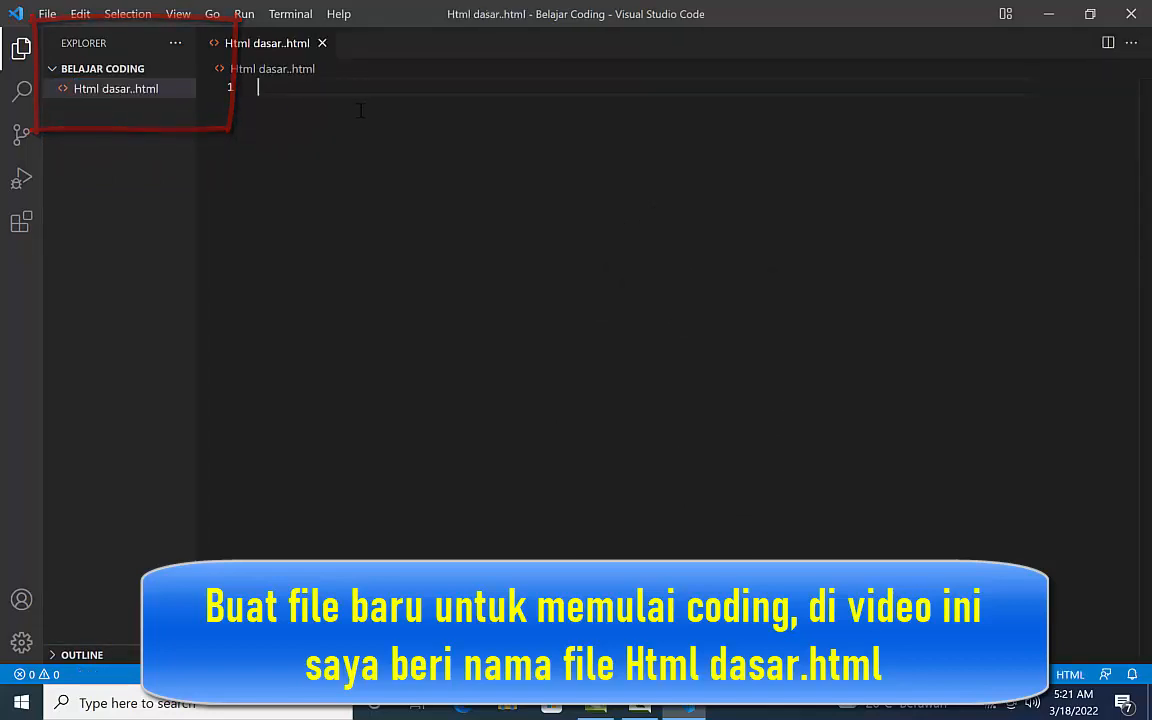
# Enter the <!DOCTYPE html> declaration followed by a closing </html> tag on line 1
pyautogui.write('<')
pyautogui.press('Return')
pyautogui.write('</html>')
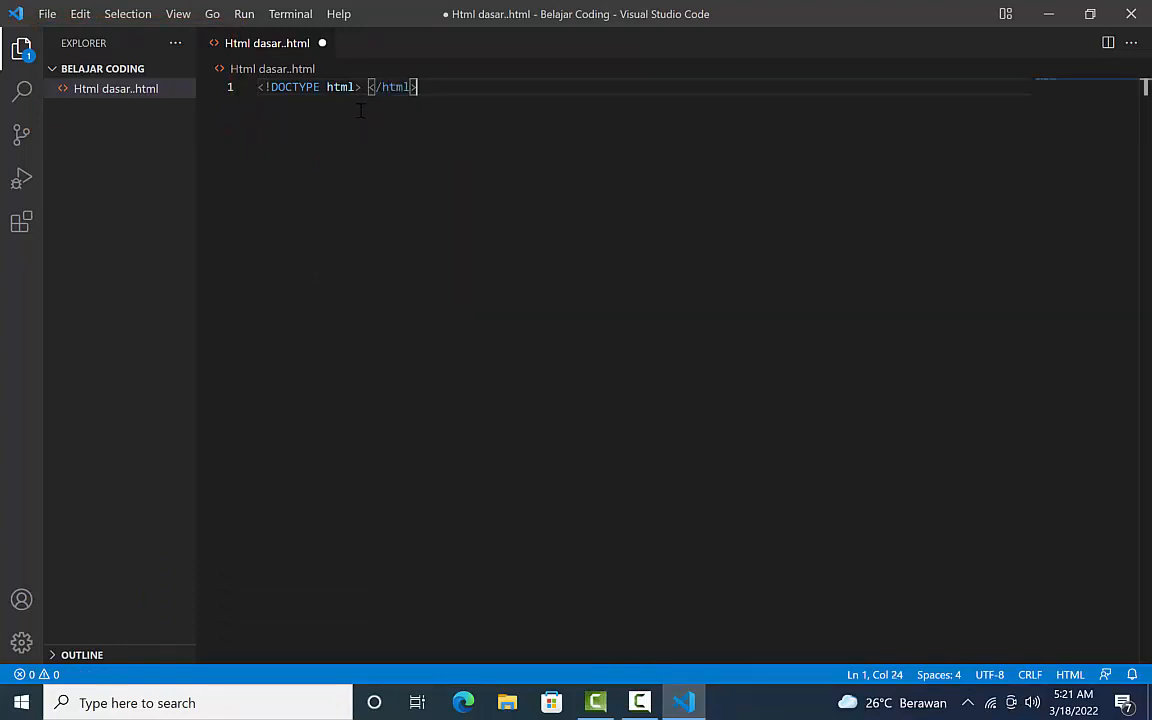
# Move the closing </html> tag down to line 3, leaving a blank line beneath the DOCTYPE declaration
pyautogui.press('Left')
pyautogui.press('Left')
pyautogui.press('Left')
pyautogui.press('Left')
pyautogui.press('Left')
pyautogui.press('Left')
pyautogui.press('Return')
pyautogui.press('Return')
pyautogui.press('Return')
pyautogui.press('Return')
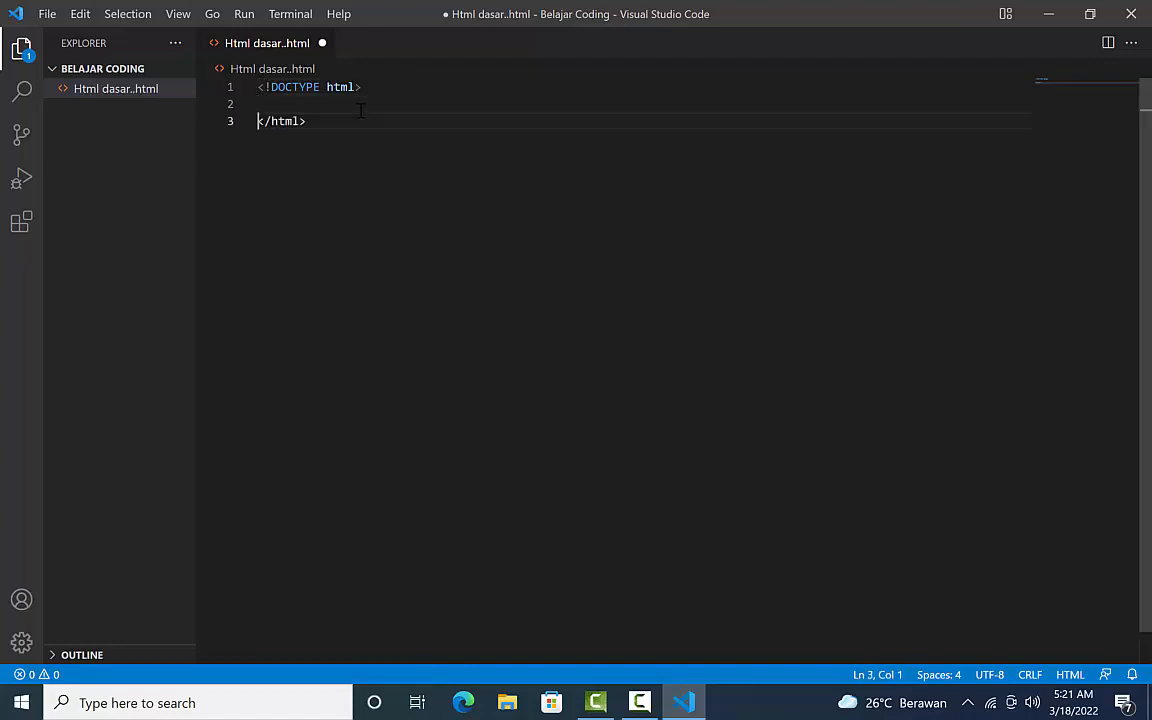
# Move the closing </html> tag down to line 6 and add <head>belajar html pemula</head> on line 2
pyautogui.press('Return')
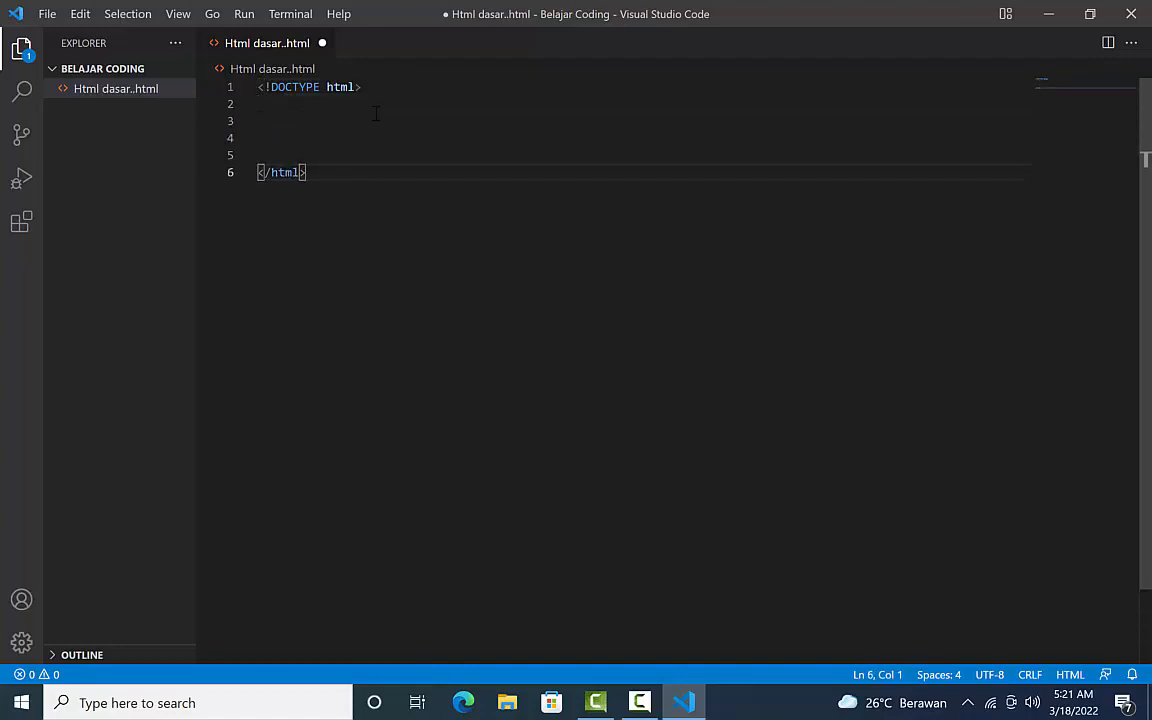
pyautogui.click(393, 97)
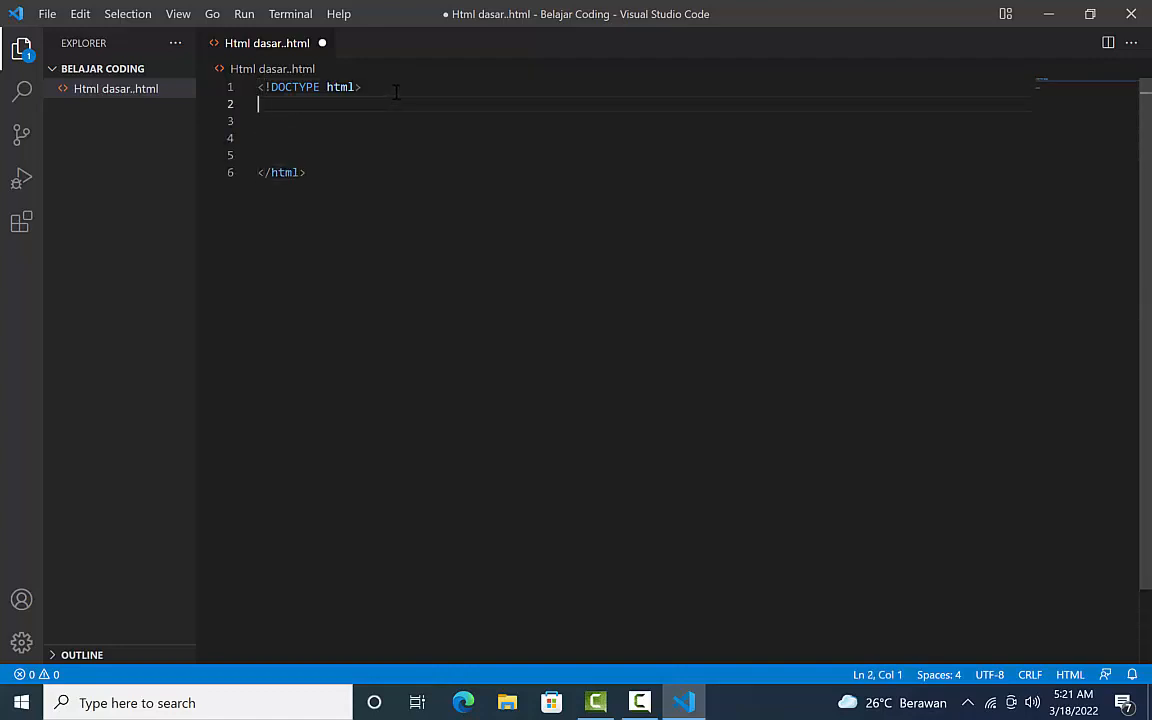
pyautogui.write('<he')
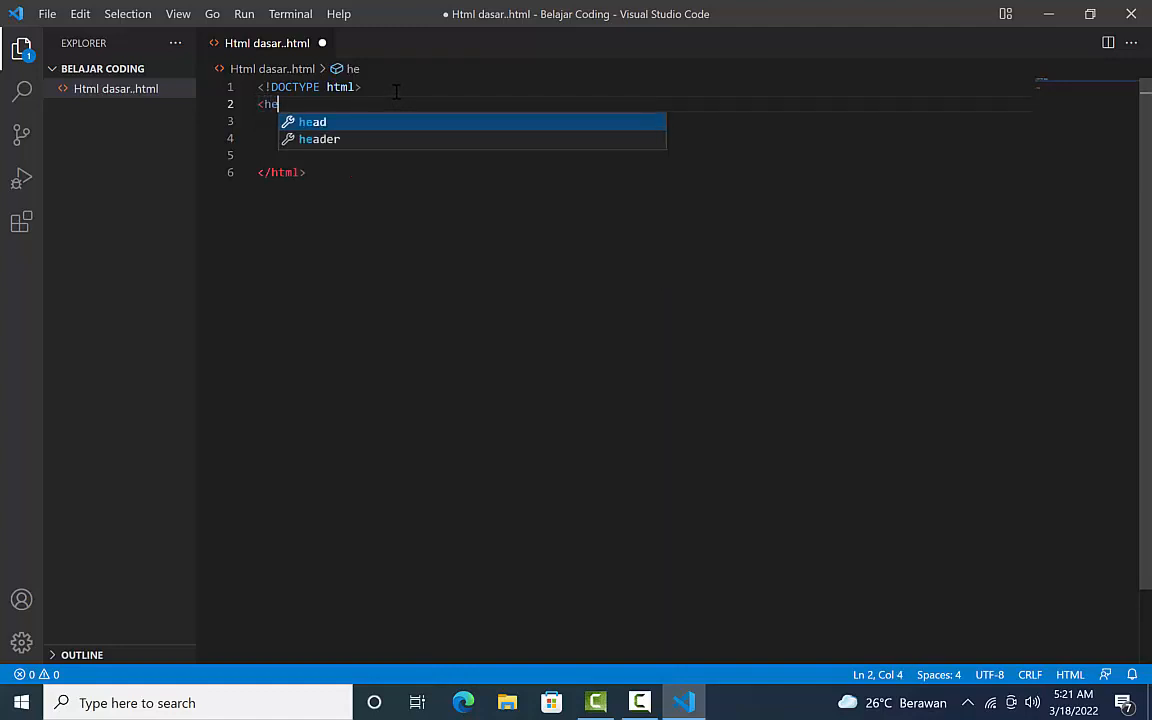
pyautogui.press('Return')
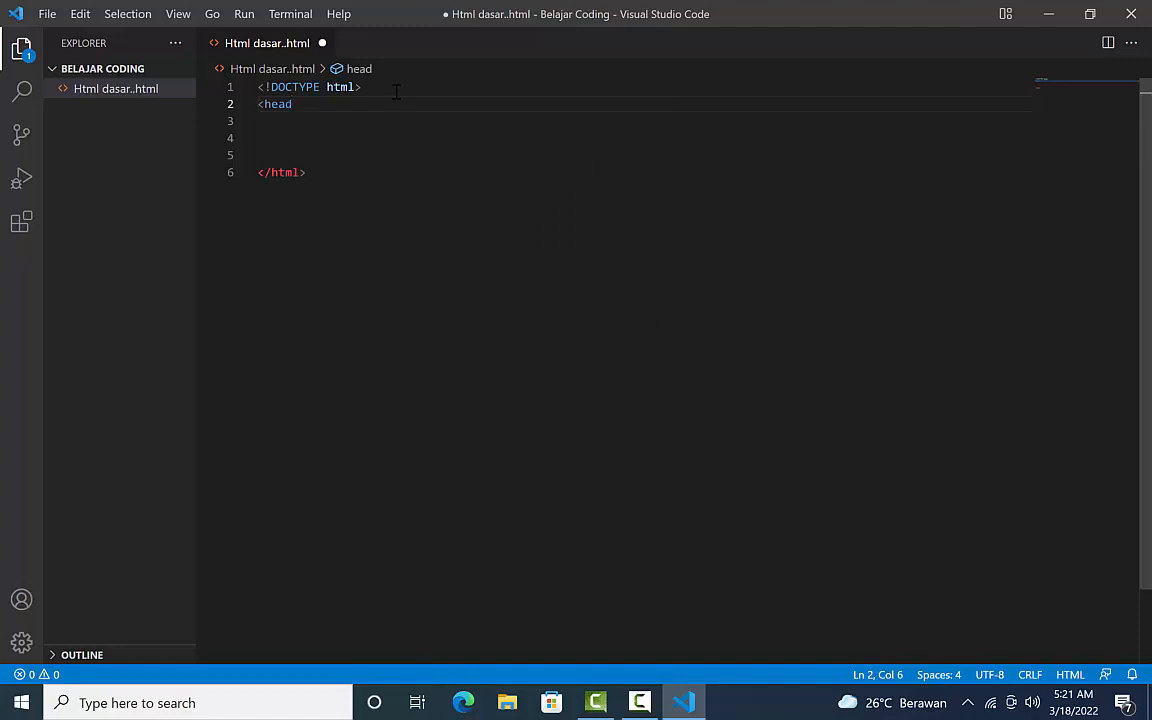
pyautogui.write('>belajar')
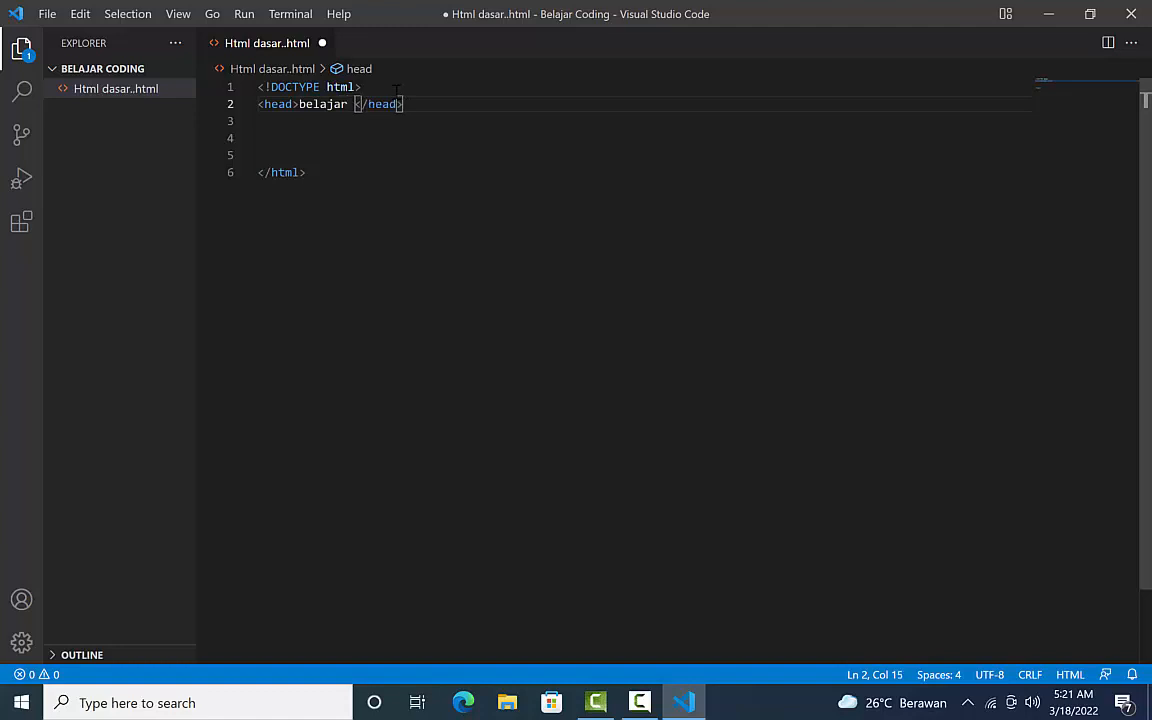
pyautogui.write(' html')
pyautogui.write('pemula')
pyautogui.click(532, 172)
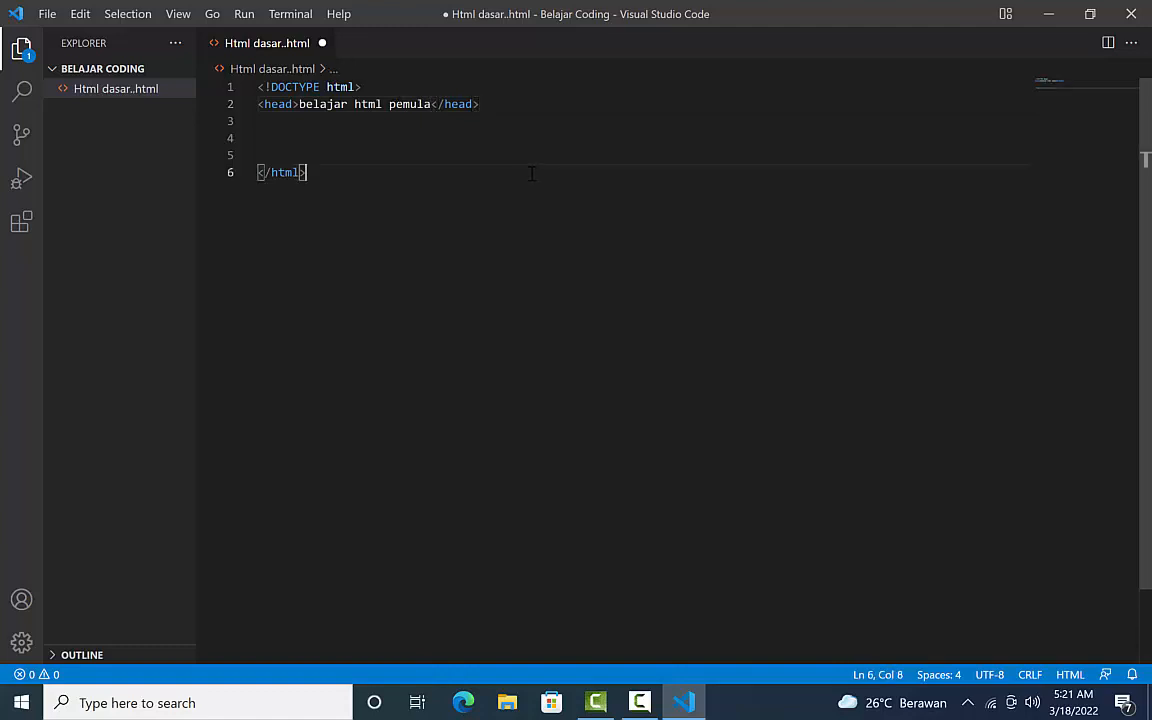
# Save the Html dasar..html file and close Visual Studio Code
pyautogui.click(437, 138)
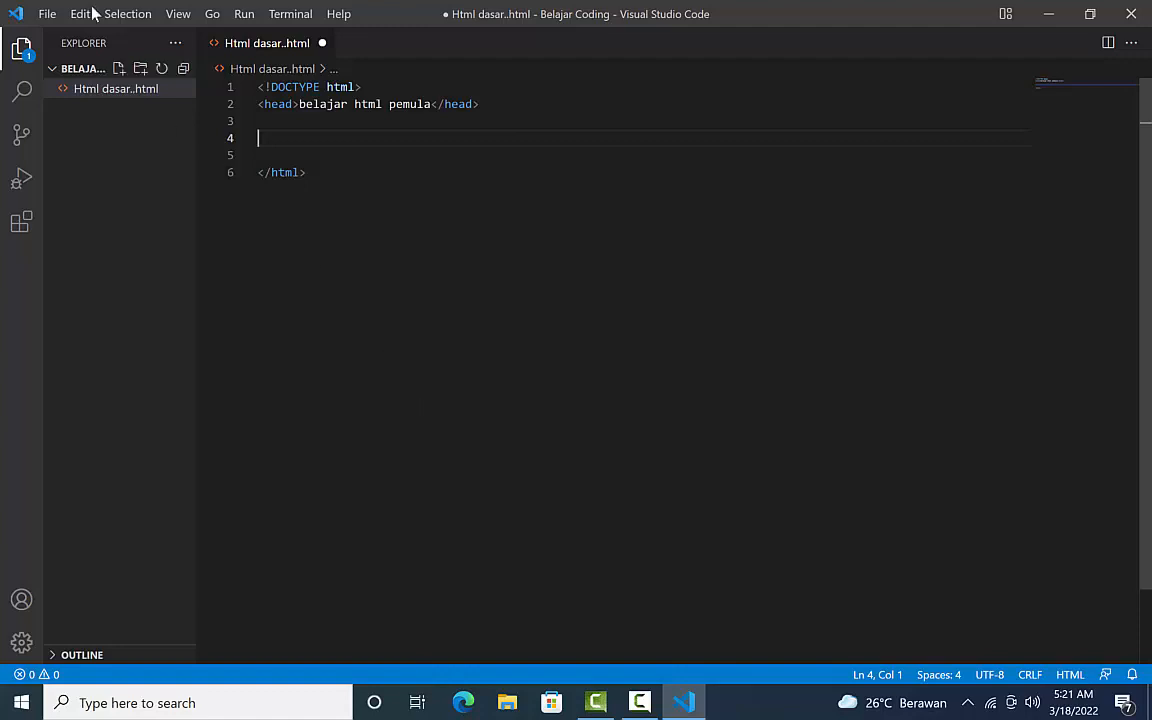
pyautogui.click(47, 14)
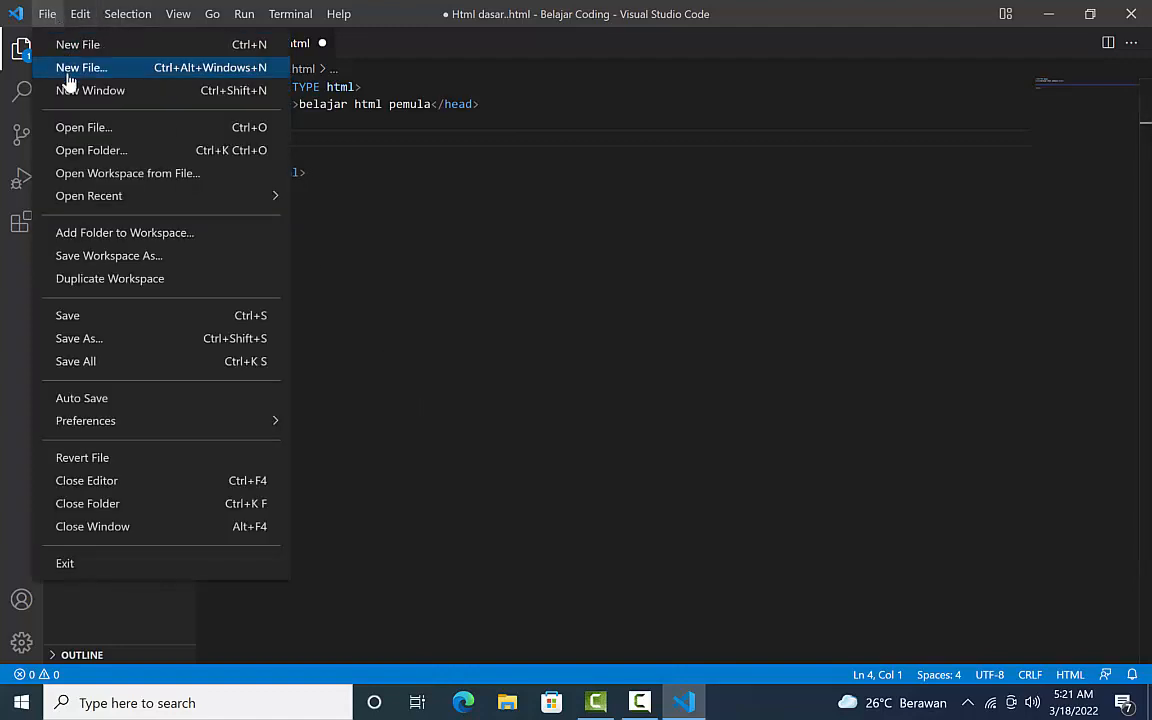
pyautogui.click(87, 317)
pyautogui.click(459, 301)
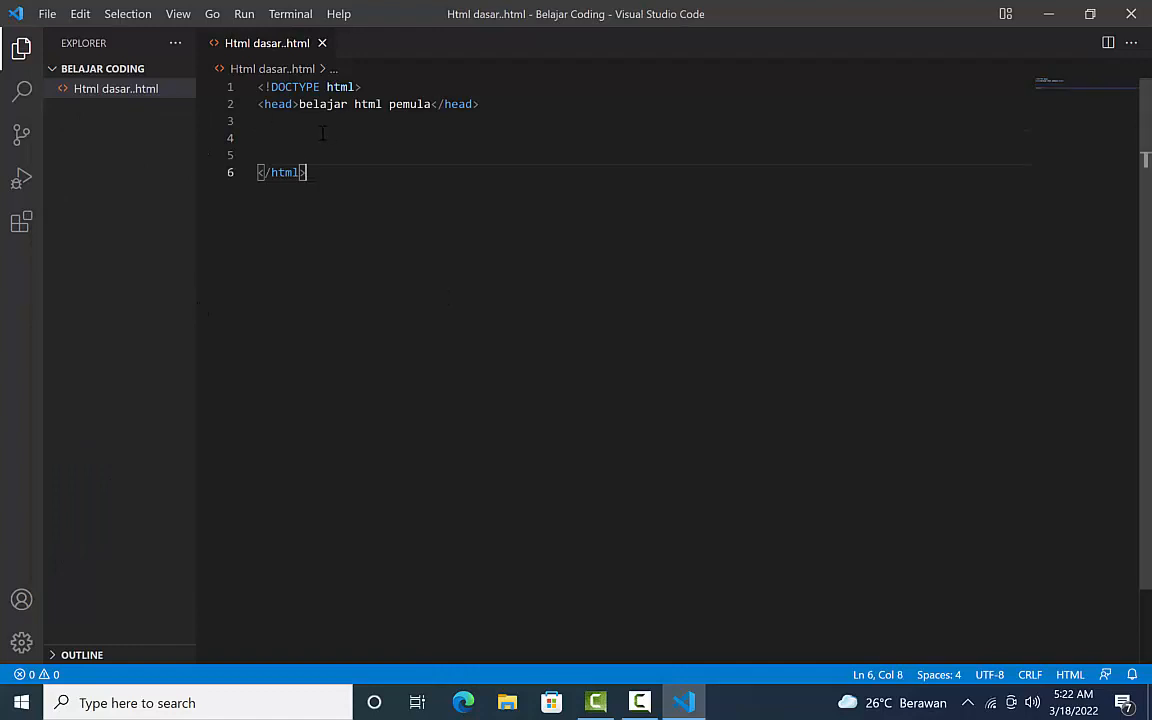
pyautogui.click(1131, 14)
# Refresh the desktop and move the Visual Studio Code shortcut to an empty area away from the other icons
pyautogui.rightClick(615, 73)
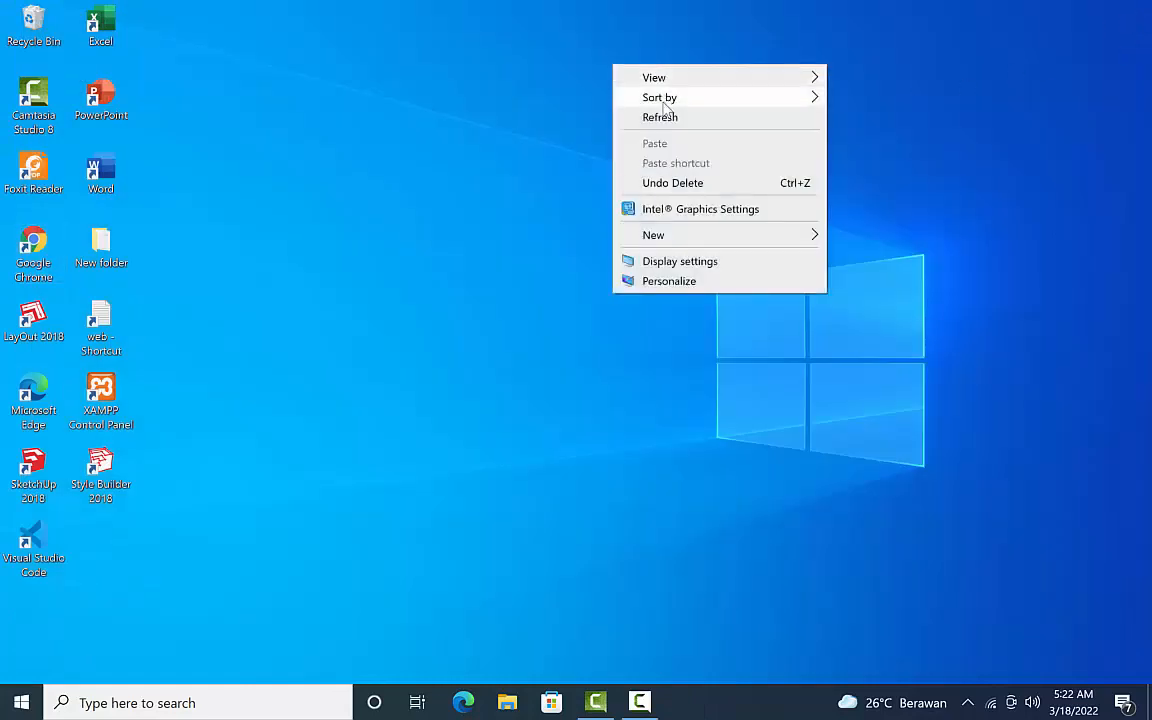
pyautogui.click(655, 116)
pyautogui.moveTo(20, 572); pyautogui.dragTo(296, 101)
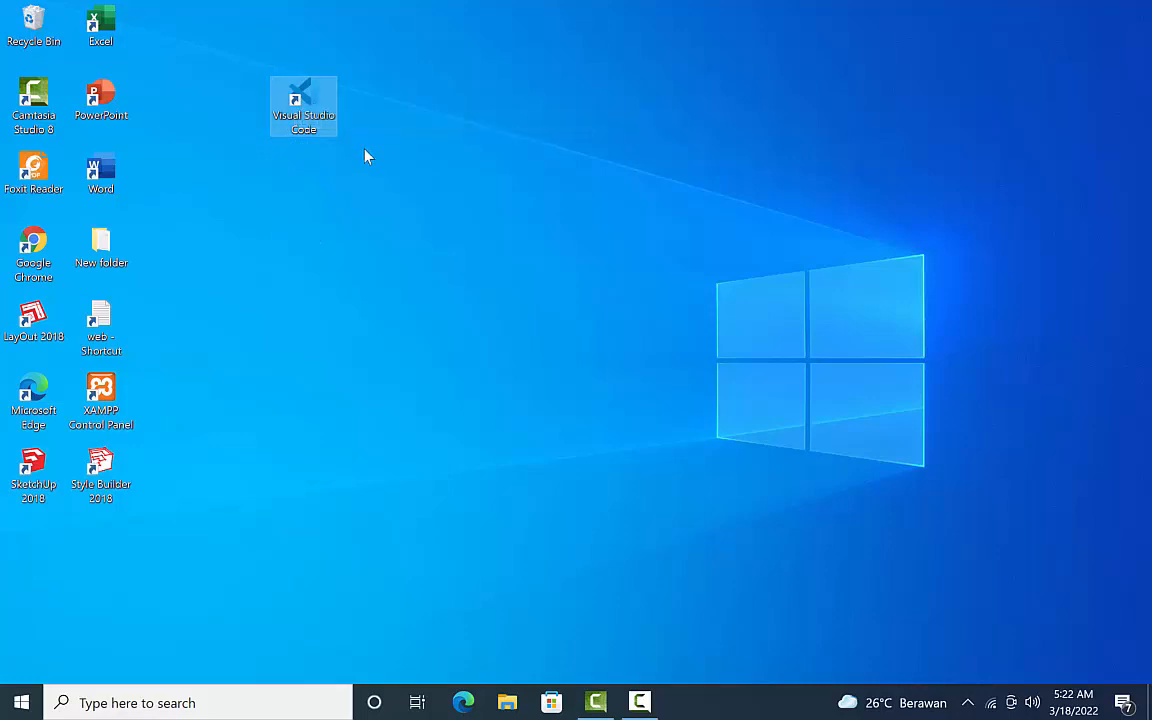